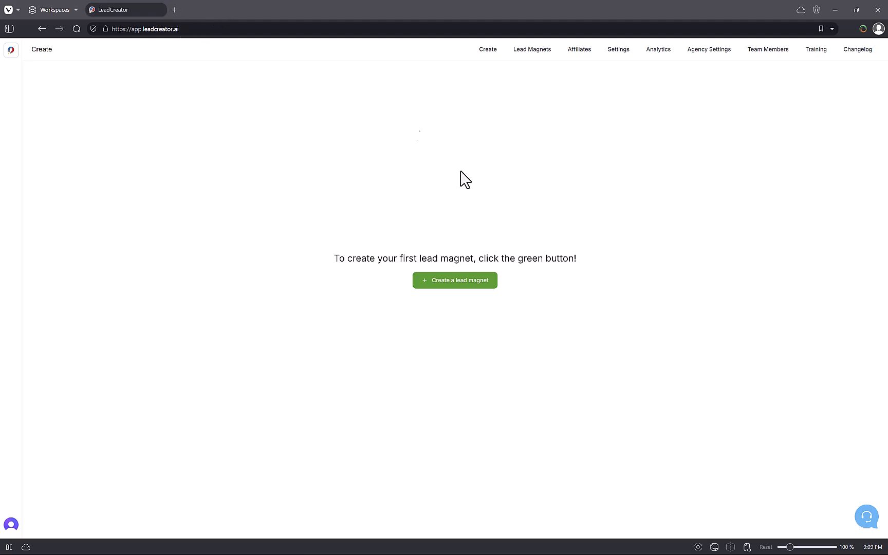
# Step: Start a new lead magnet named "My YouTube Story" with the categories Internet Marketing and Network
pyautogui.moveTo(382, 258); pyautogui.dragTo(538, 259)
pyautogui.click(533, 301)
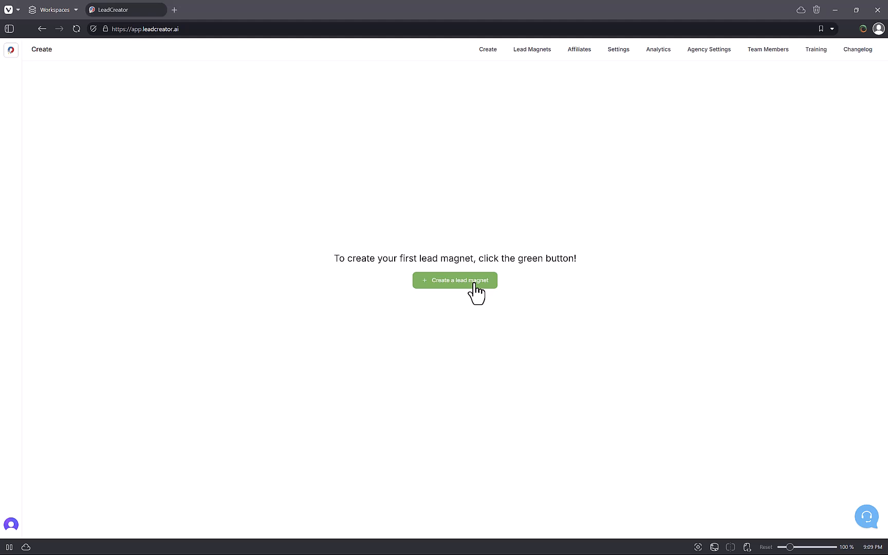
pyautogui.click(473, 283)
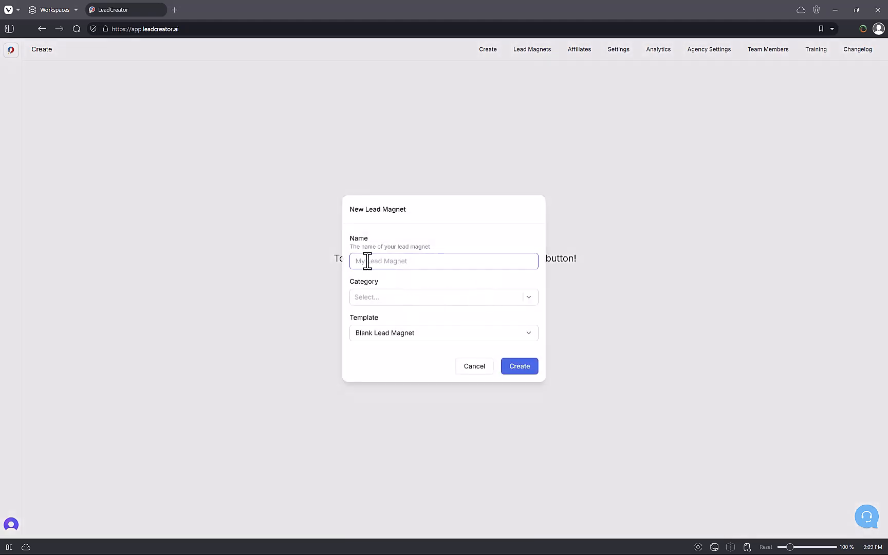
pyautogui.write('My YouTube Story')
pyautogui.click(434, 298)
pyautogui.click(430, 318)
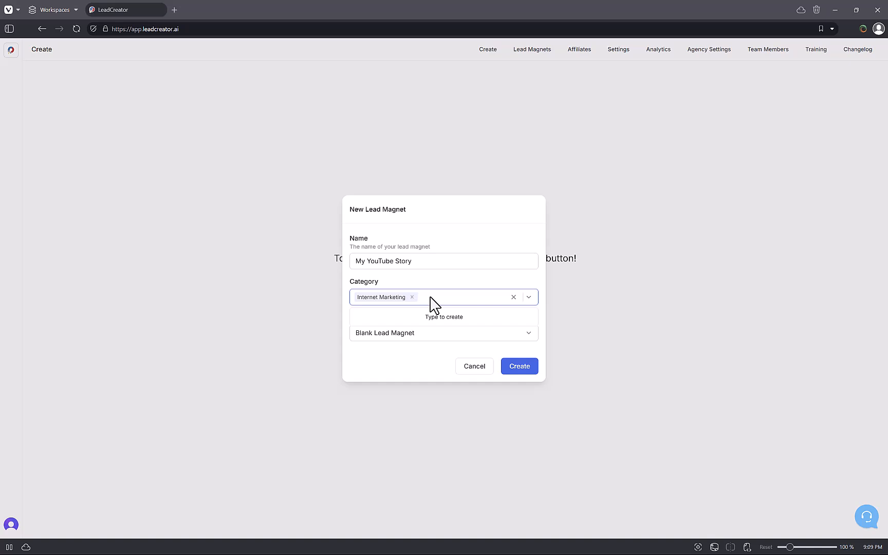
pyautogui.write('Network')
pyautogui.click(405, 322)
# Step: Try the Raw ChatGPT and Blog Post to eBook templates for the new lead magnet
pyautogui.click(389, 339)
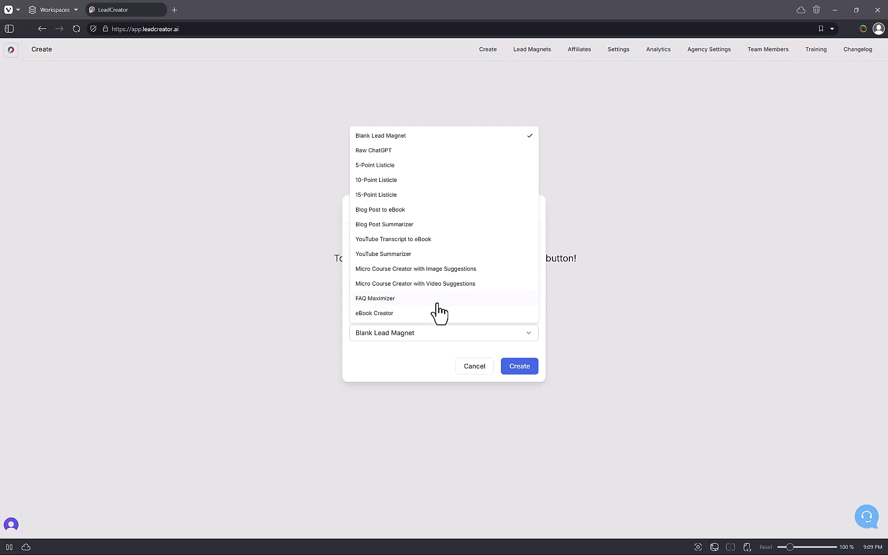
pyautogui.click(393, 151)
pyautogui.click(416, 334)
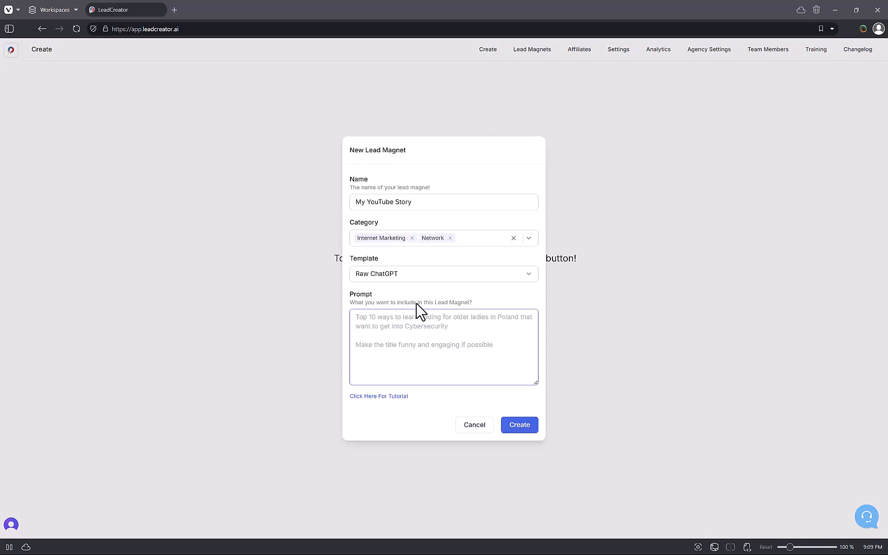
pyautogui.click(428, 276)
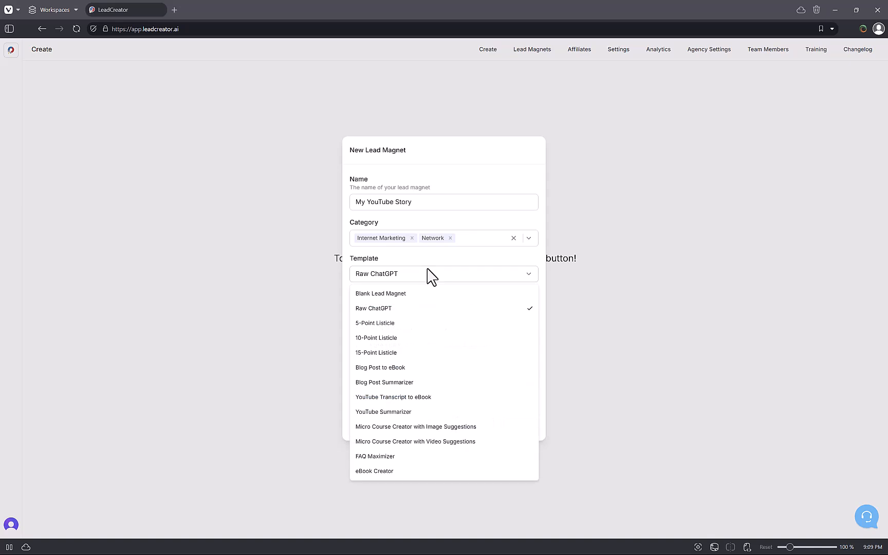
pyautogui.click(441, 368)
pyautogui.click(421, 343)
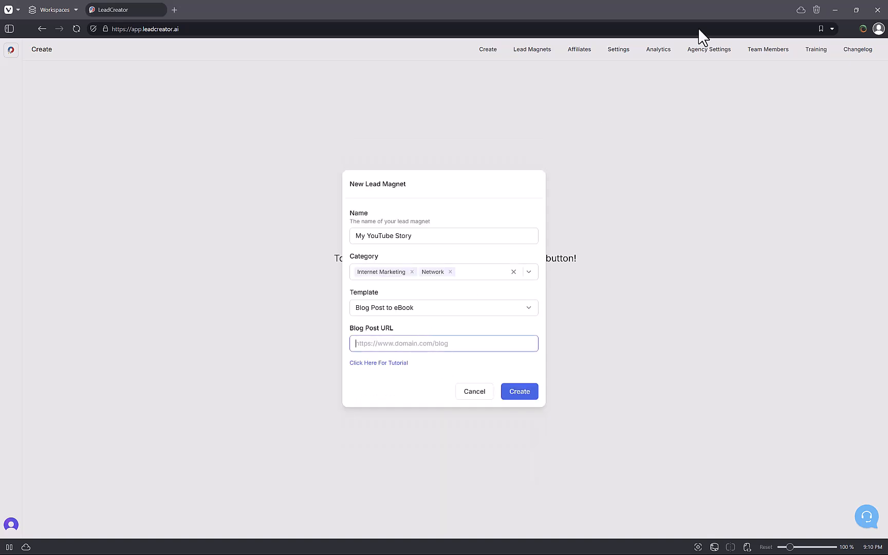
# Step: Create the lead magnet from the 10-Point Listicle template with the prompt "Top tips to grow your own tomatoes in your kitchen garden"
pyautogui.click(466, 313)
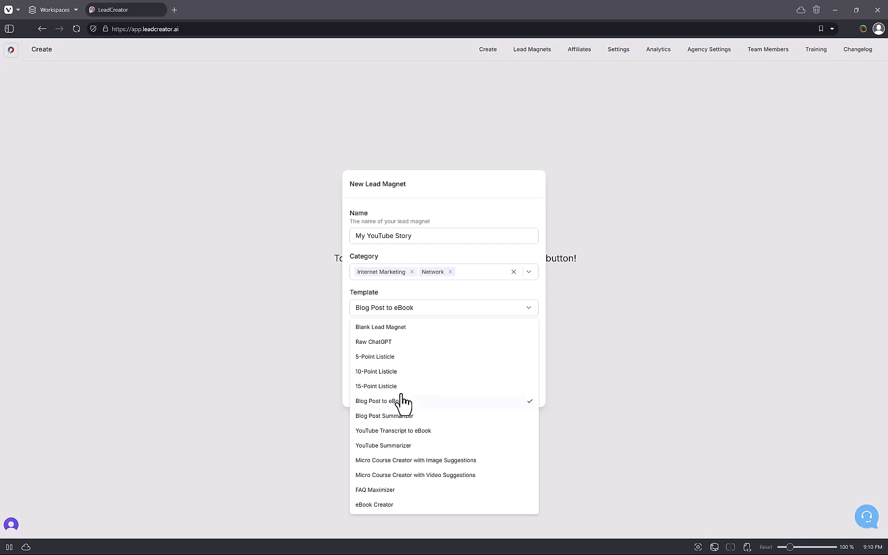
pyautogui.click(400, 379)
pyautogui.click(412, 331)
pyautogui.write('Top tips to grow your own tomatoes in your kitchen garden')
pyautogui.doubleClick(355, 329)
pyautogui.moveTo(423, 323); pyautogui.dragTo(359, 309)
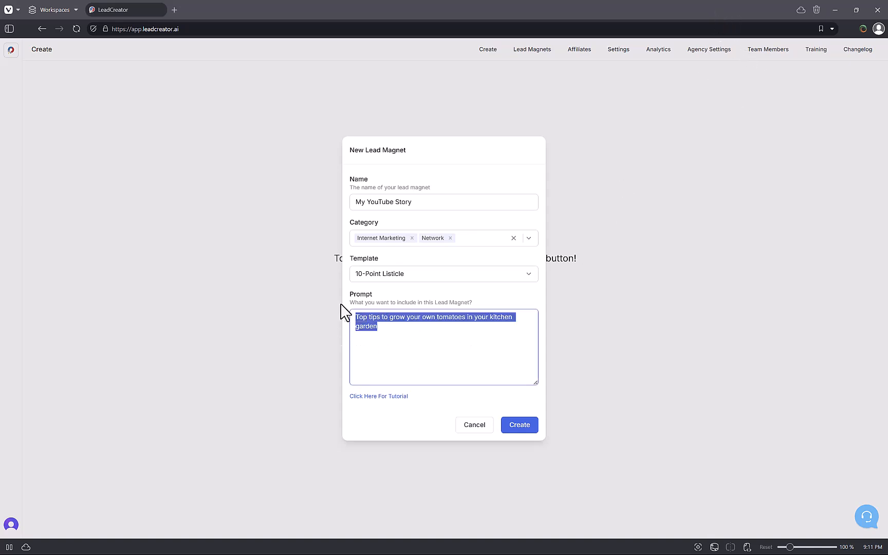
pyautogui.click(423, 354)
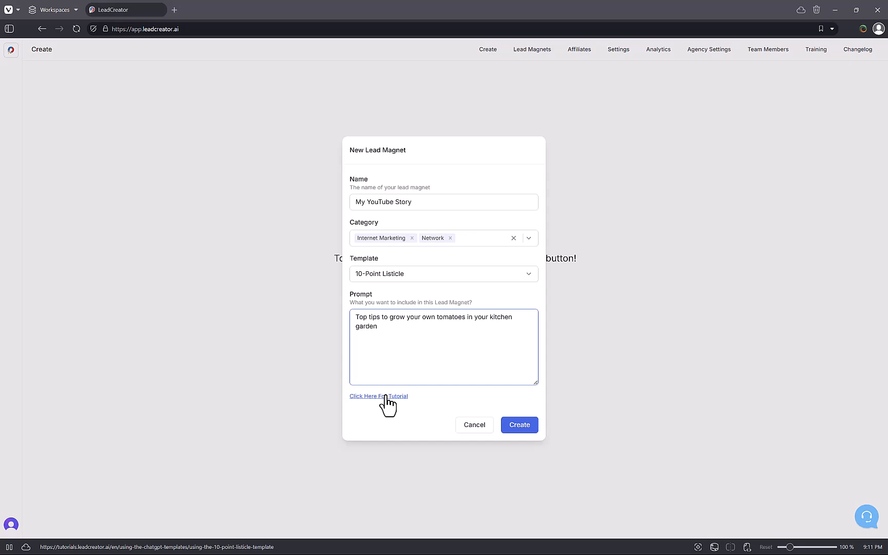
pyautogui.click(515, 427)
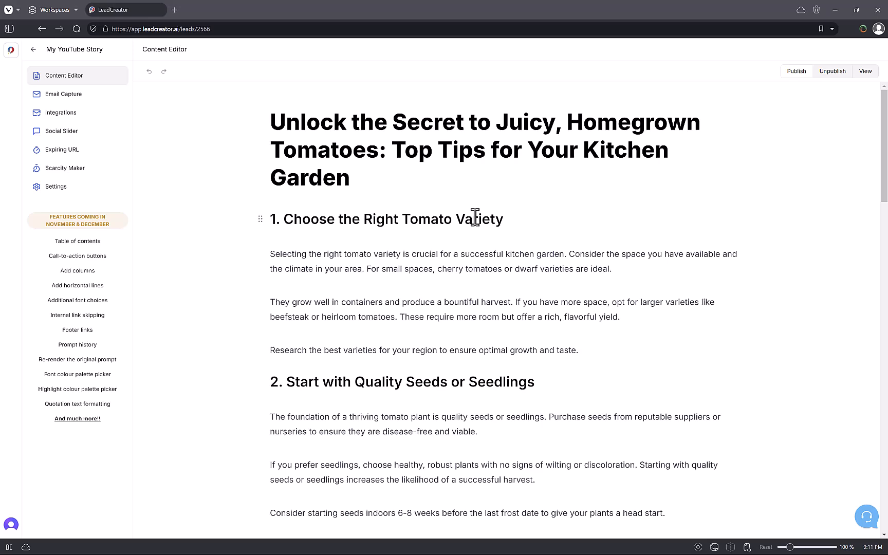
# Step: Read through the generated tomato-growing article, from its title to the tenth tip and back
pyautogui.scroll(-5, 474, 217)
pyautogui.scroll(5, 452, 285)
pyautogui.moveTo(396, 167); pyautogui.dragTo(286, 122)
pyautogui.click(339, 188)
pyautogui.scroll(-2, 354, 191)
pyautogui.scroll(-9, 340, 302)
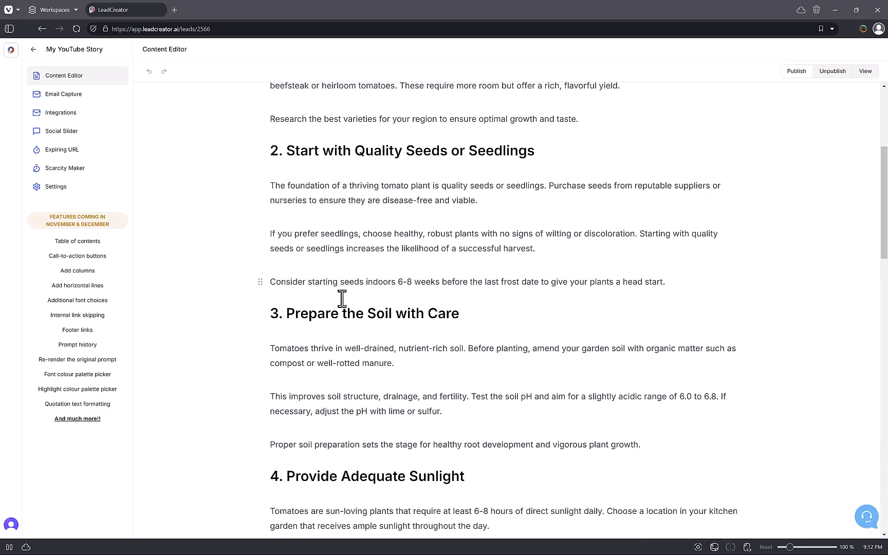
pyautogui.scroll(-15, 346, 351)
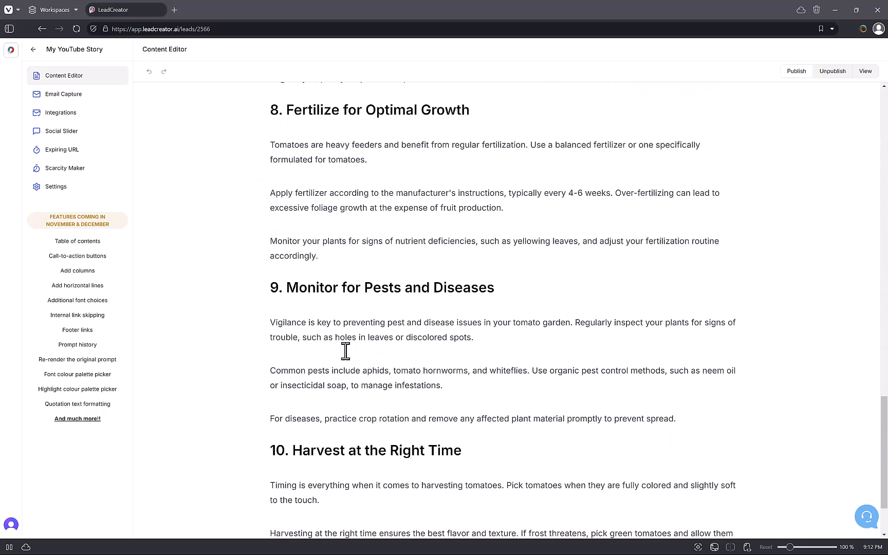
pyautogui.scroll(20, 462, 475)
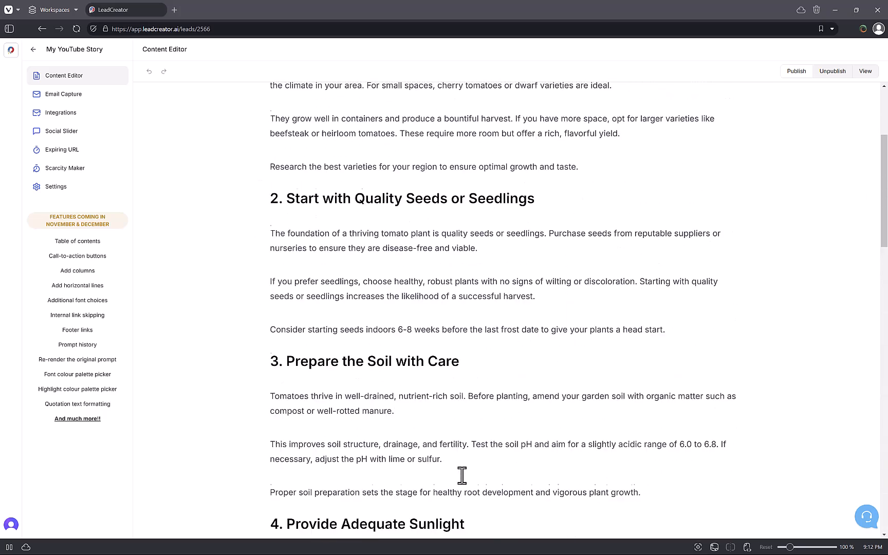
pyautogui.click(506, 219)
pyautogui.middleClick(538, 393)
pyautogui.scroll(-4, 537, 393)
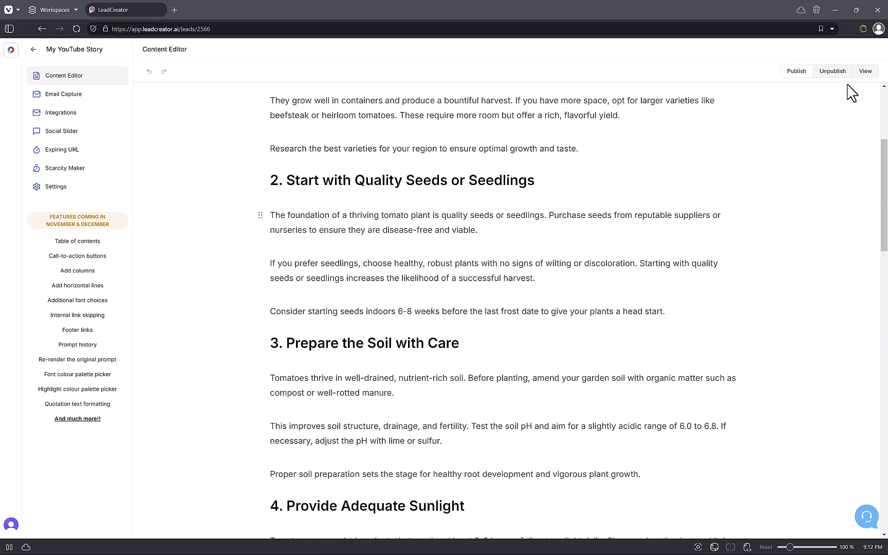
# Step: Publish the tomato-growing lead magnet, leaving its article text in the original wording
pyautogui.click(792, 77)
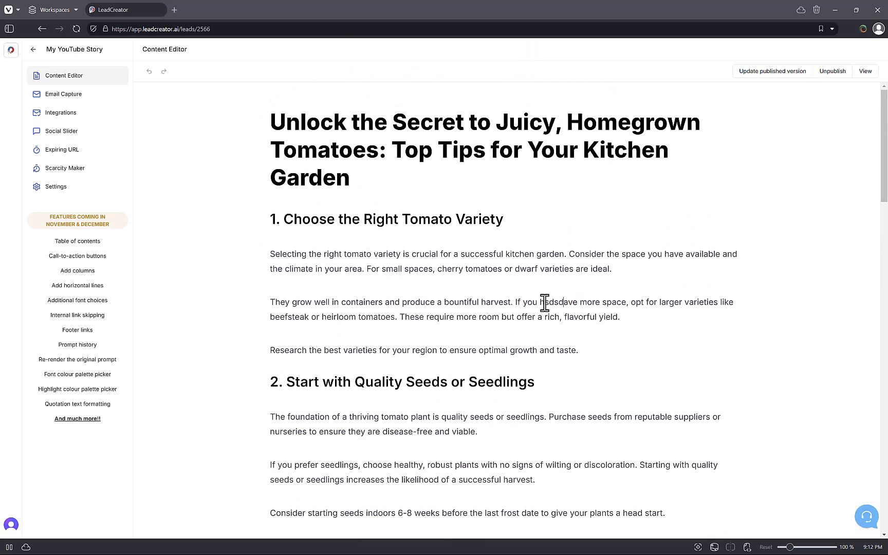
pyautogui.moveTo(435, 254); pyautogui.dragTo(509, 312)
pyautogui.click(509, 312)
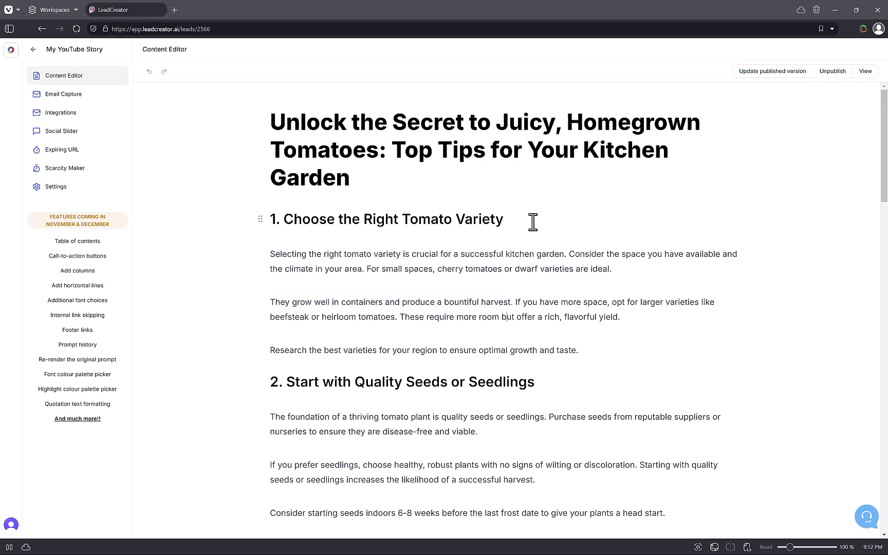
# Step: Examine the list of upcoming editor features and the rest of the article down to its end
pyautogui.scroll(-5, 533, 222)
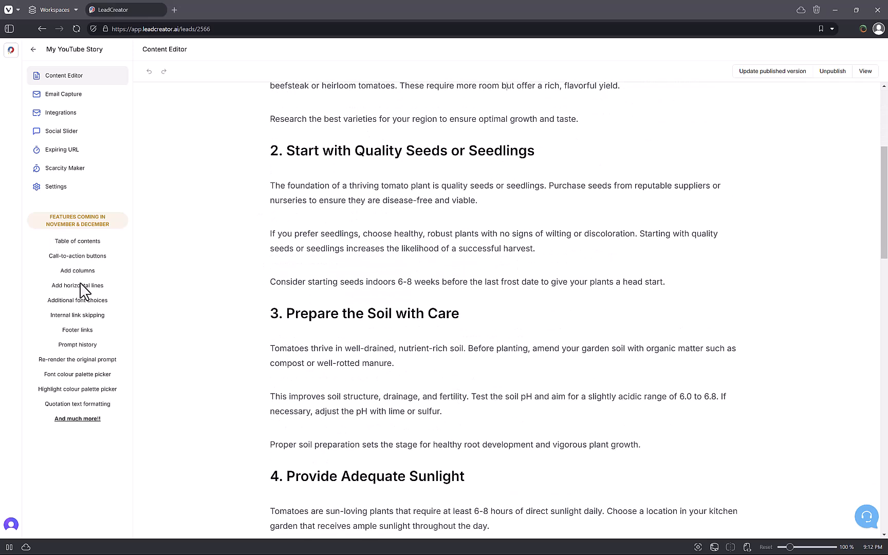
pyautogui.moveTo(88, 389); pyautogui.dragTo(90, 272)
pyautogui.click(84, 241)
pyautogui.moveTo(76, 227); pyautogui.dragTo(78, 430)
pyautogui.click(82, 417)
pyautogui.moveTo(84, 225); pyautogui.dragTo(105, 391)
pyautogui.scroll(-20, 459, 267)
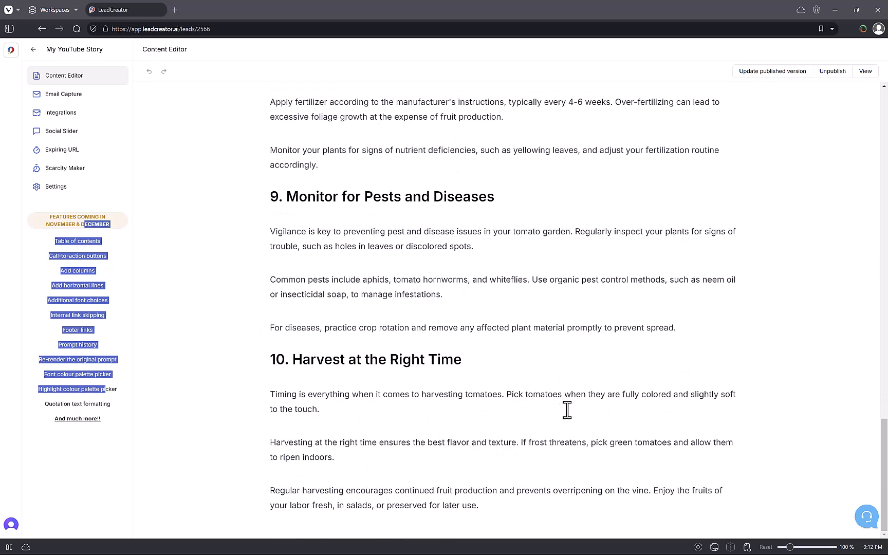
pyautogui.scroll(8, 493, 406)
pyautogui.scroll(15, 468, 380)
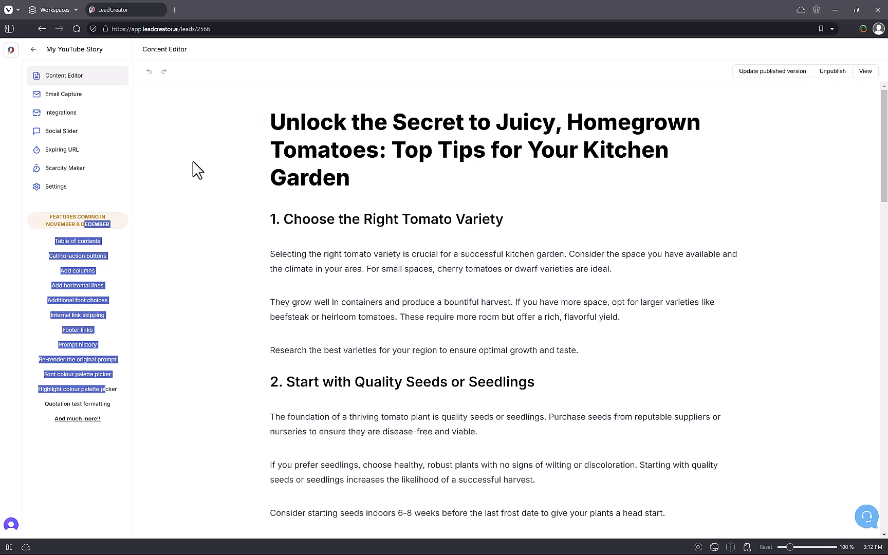
# Step: Preview the eBook Style, Blurred Button, Video and No Email Capture Form presets for the email capture form, then reselect Standard
pyautogui.click(65, 94)
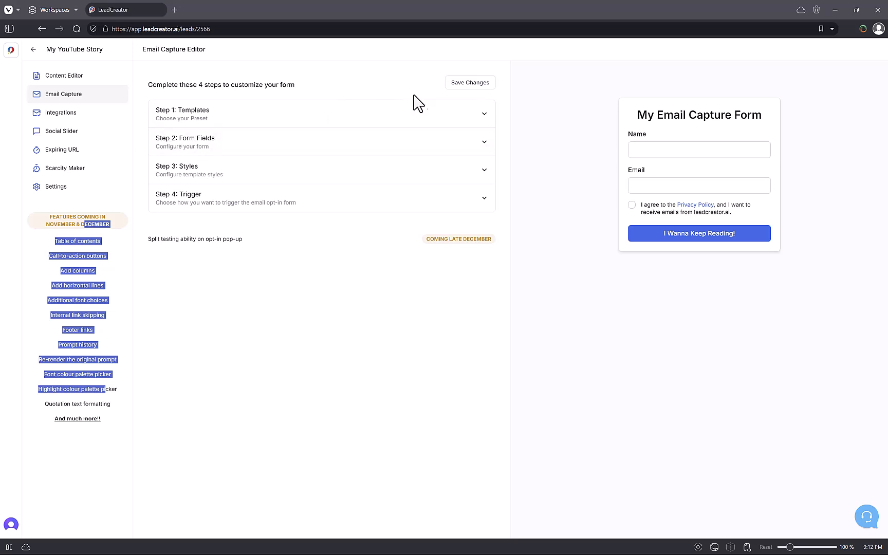
pyautogui.click(439, 119)
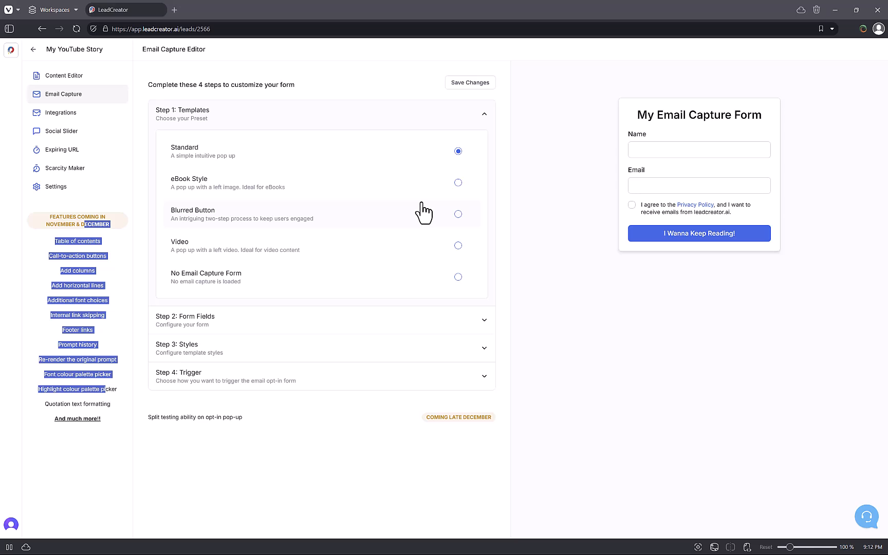
pyautogui.click(288, 185)
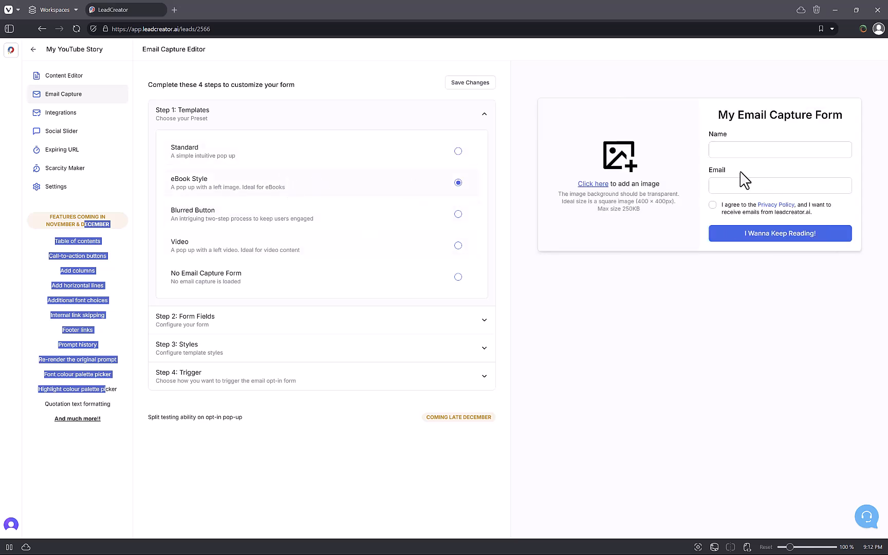
pyautogui.click(304, 232)
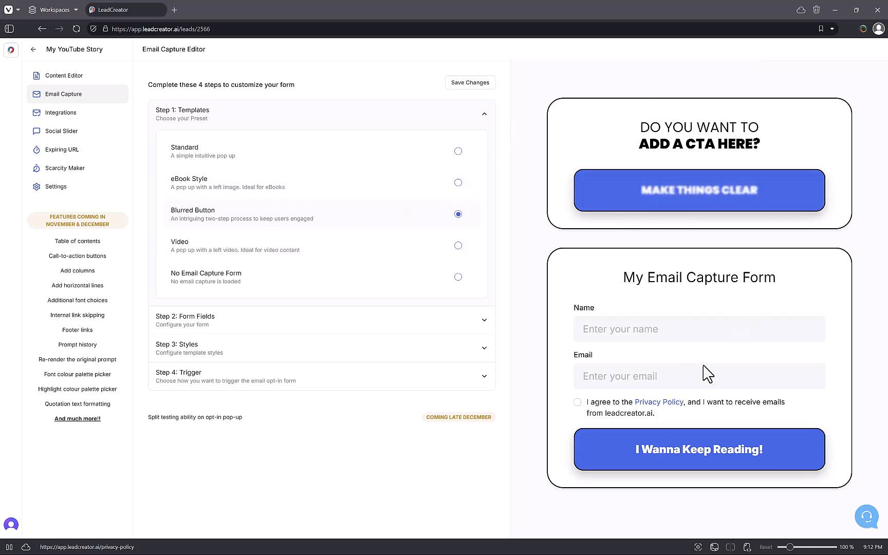
pyautogui.click(286, 248)
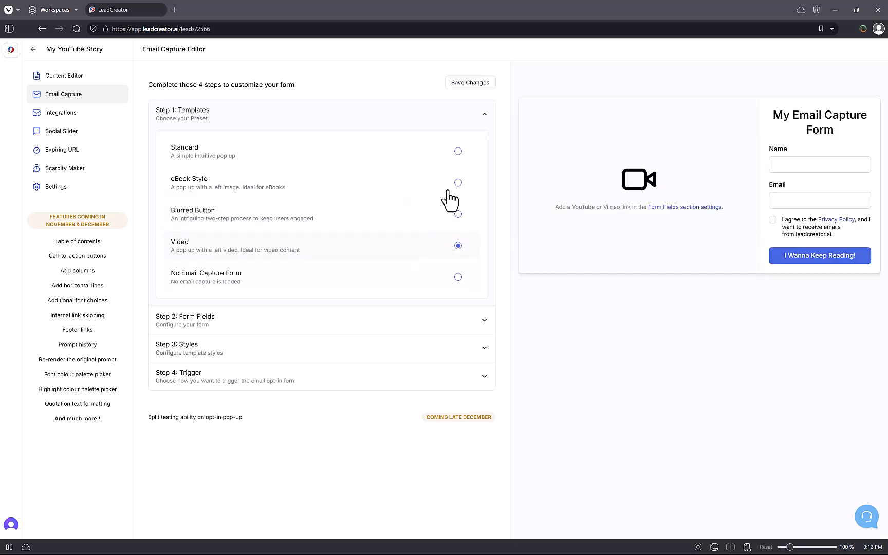
pyautogui.click(327, 280)
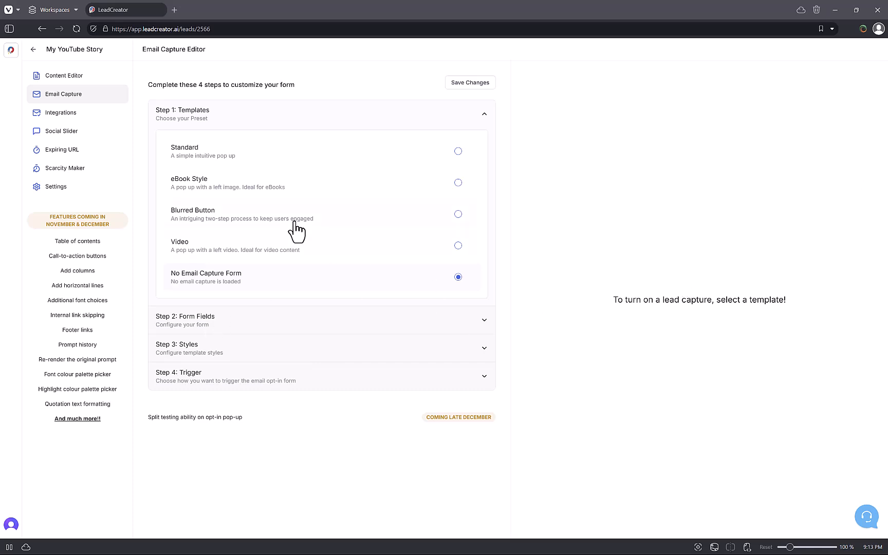
pyautogui.click(314, 149)
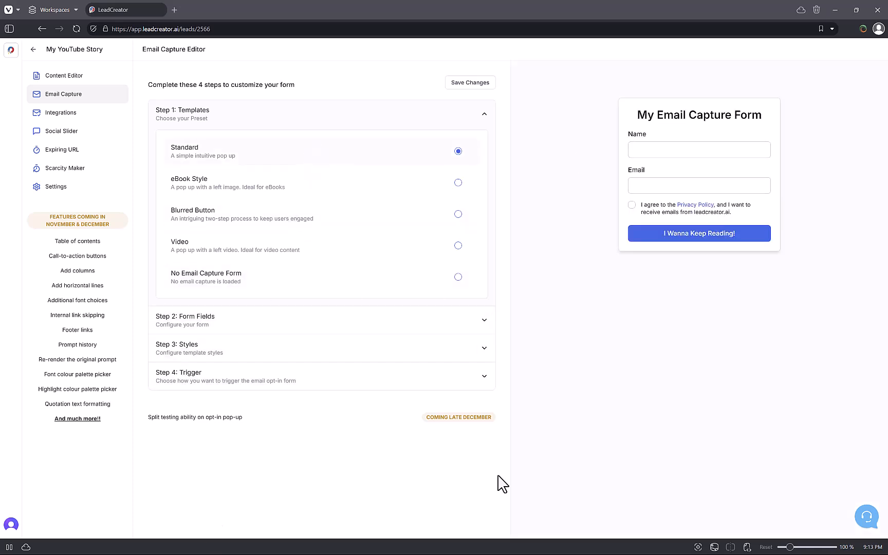
# Step: Review the email capture form's field settings, including the title, labels and privacy policy link
pyautogui.click(420, 326)
pyautogui.scroll(-2, 261, 337)
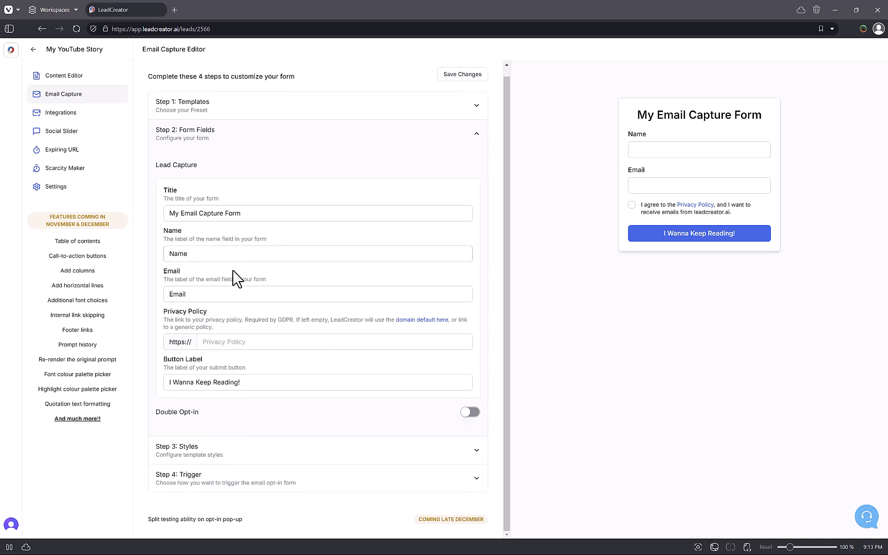
pyautogui.click(214, 343)
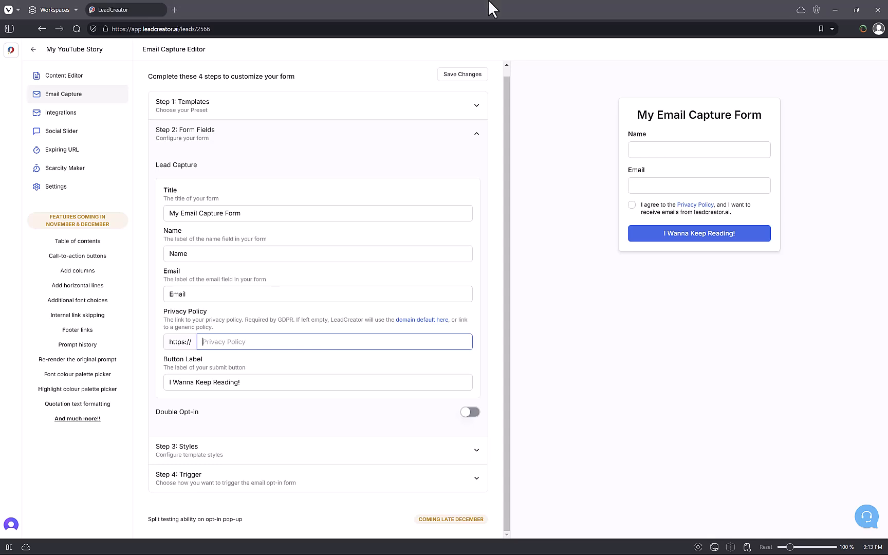
pyautogui.click(688, 150)
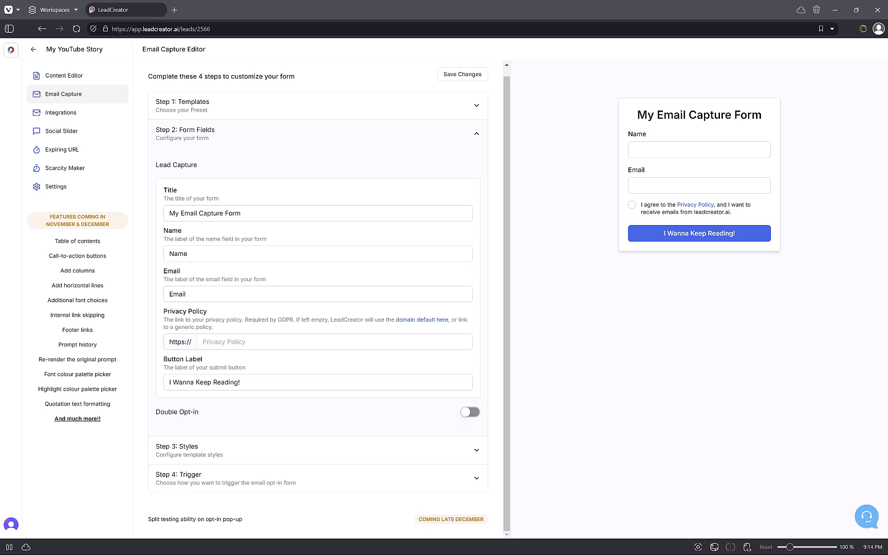
# Step: Inspect the email capture form's style settings for header text position, button background color and button text color
pyautogui.click(442, 476)
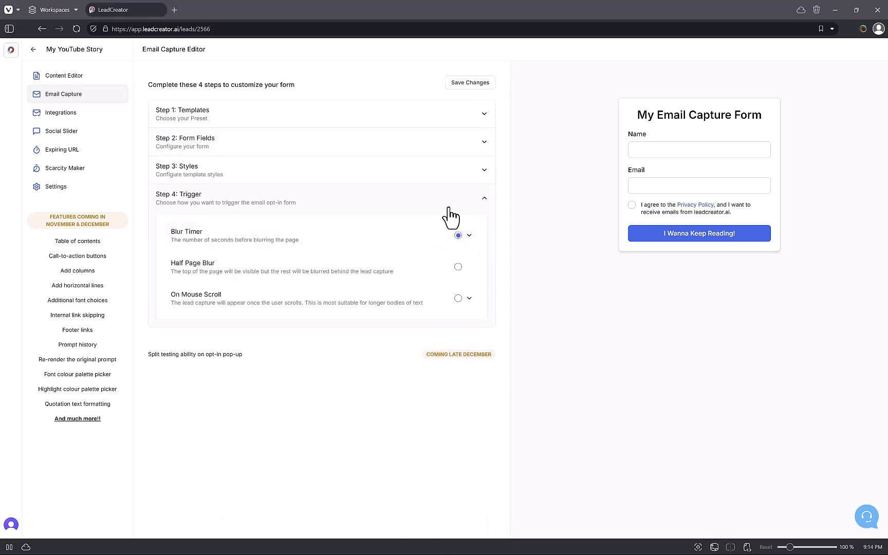
pyautogui.click(455, 168)
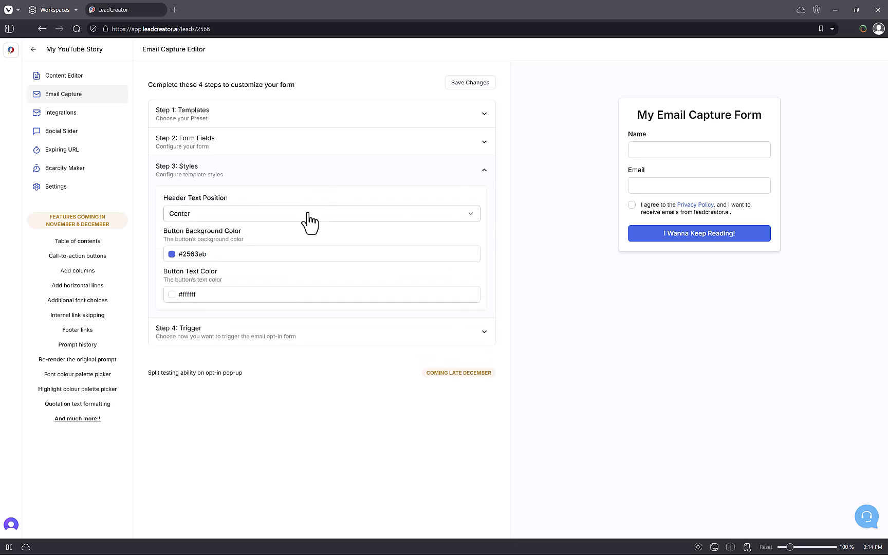
pyautogui.click(310, 216)
pyautogui.click(320, 219)
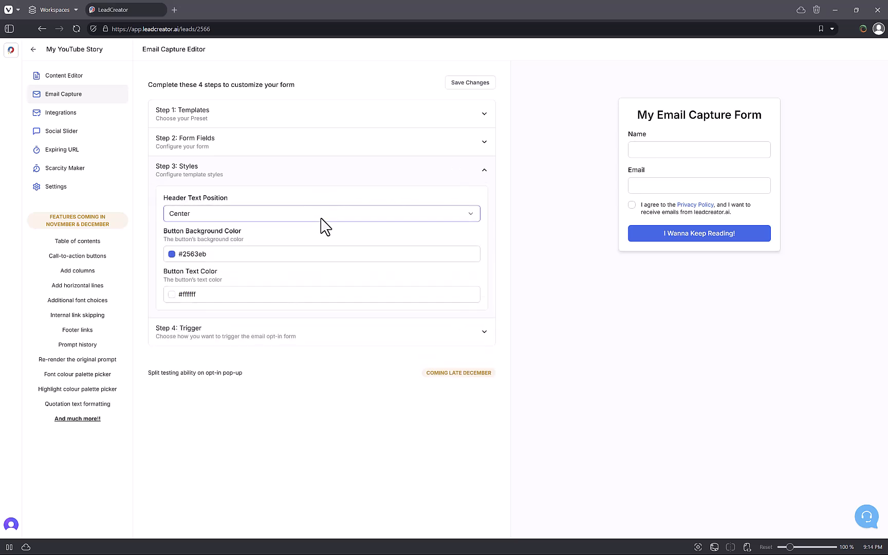
pyautogui.click(307, 256)
pyautogui.click(294, 297)
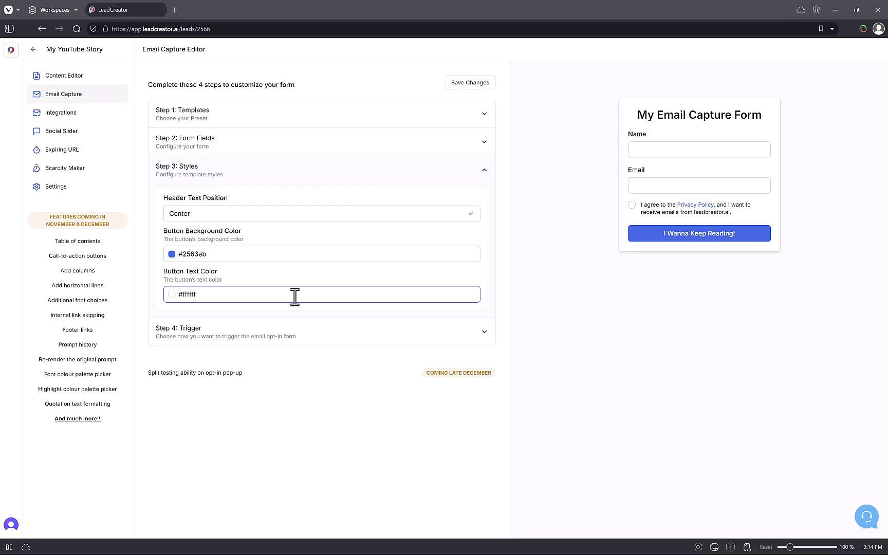
# Step: Preview the Blur Timer, Half Page Blur and On Mouse Scroll trigger options for the email opt-in form
pyautogui.click(301, 336)
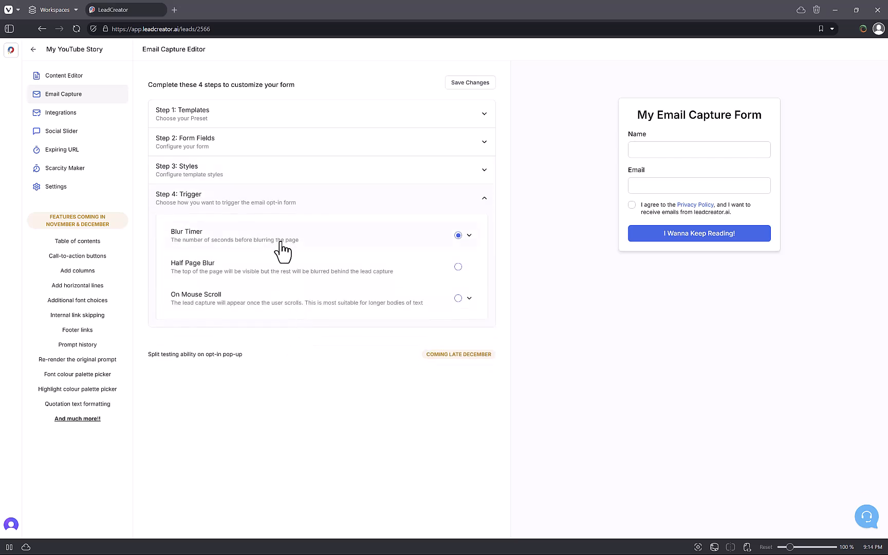
pyautogui.click(324, 245)
pyautogui.click(208, 272)
pyautogui.moveTo(208, 273); pyautogui.dragTo(155, 283)
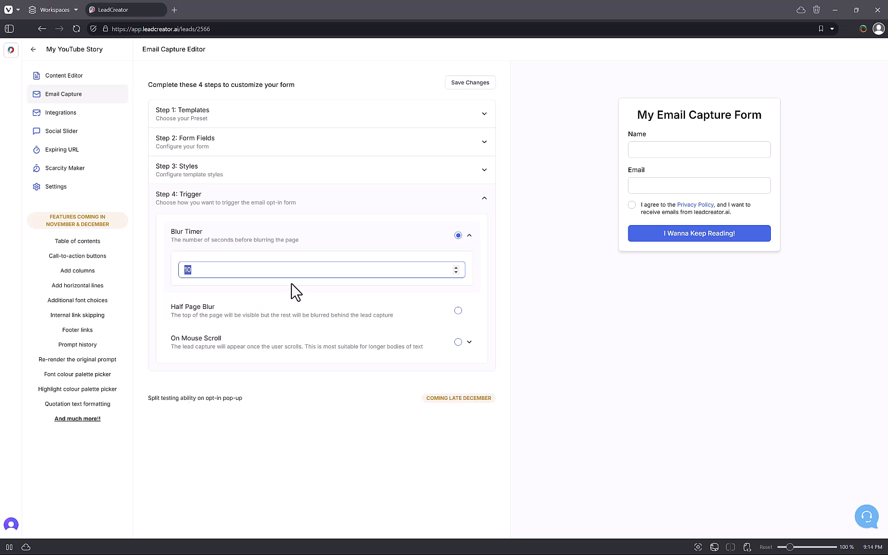
pyautogui.click(296, 310)
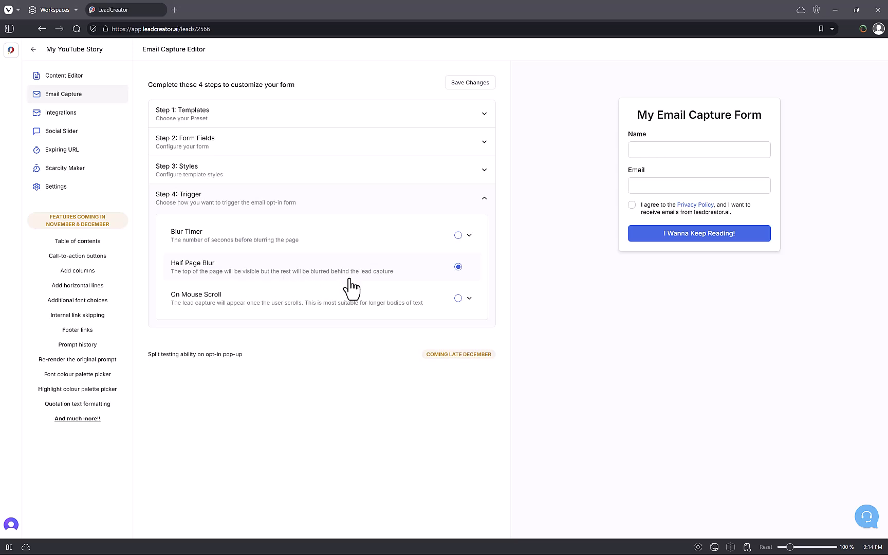
pyautogui.click(286, 305)
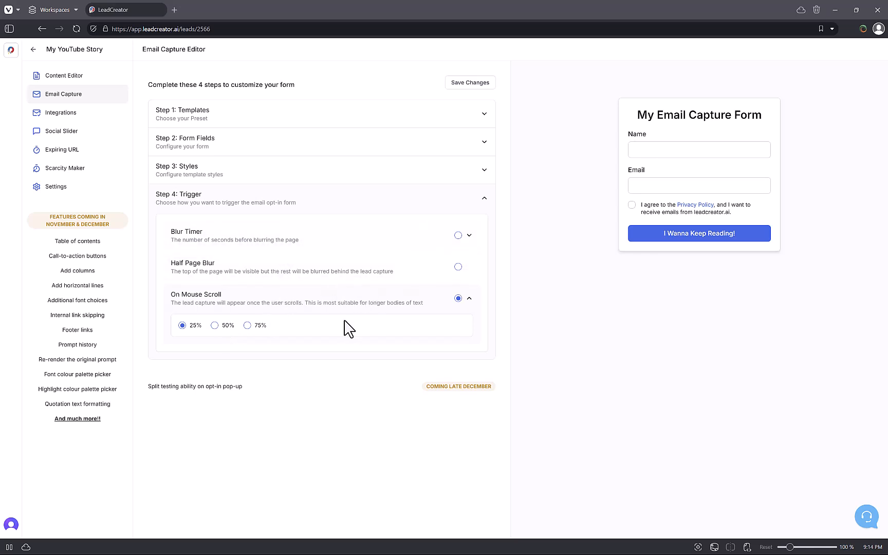
pyautogui.click(345, 267)
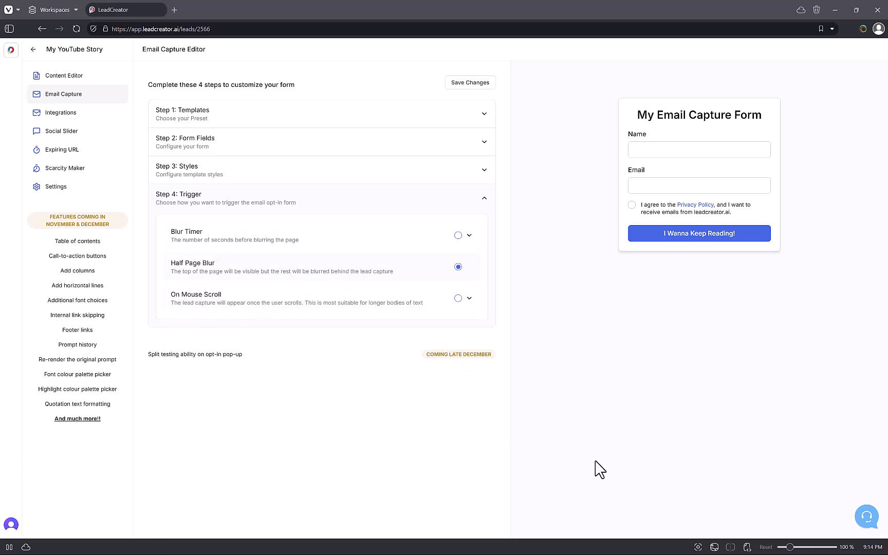
# Step: Choose Blur Timer with 10 seconds as the opt-in form's trigger and save the form changes
pyautogui.click(291, 241)
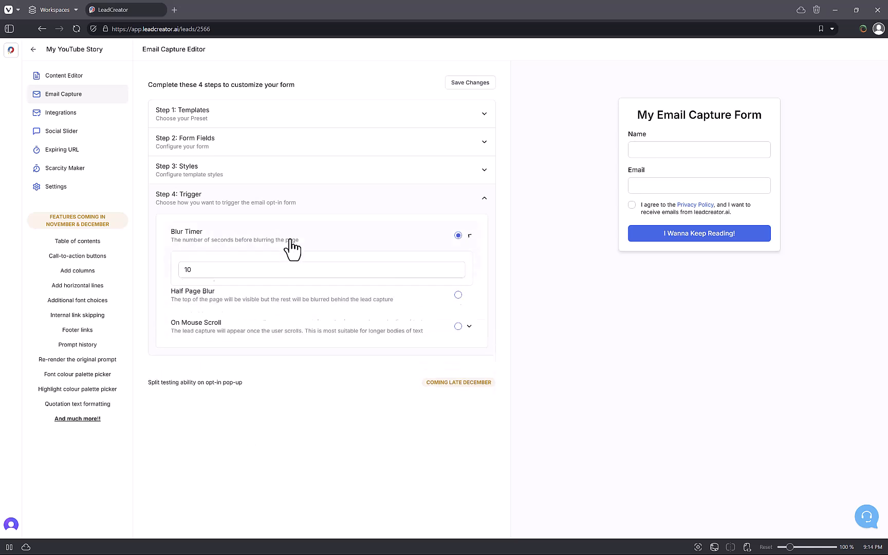
pyautogui.doubleClick(201, 267)
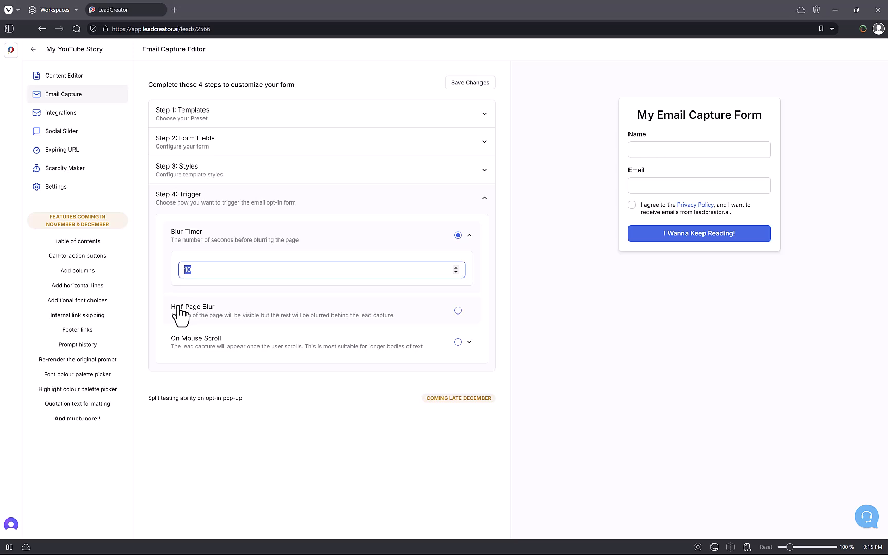
pyautogui.click(468, 443)
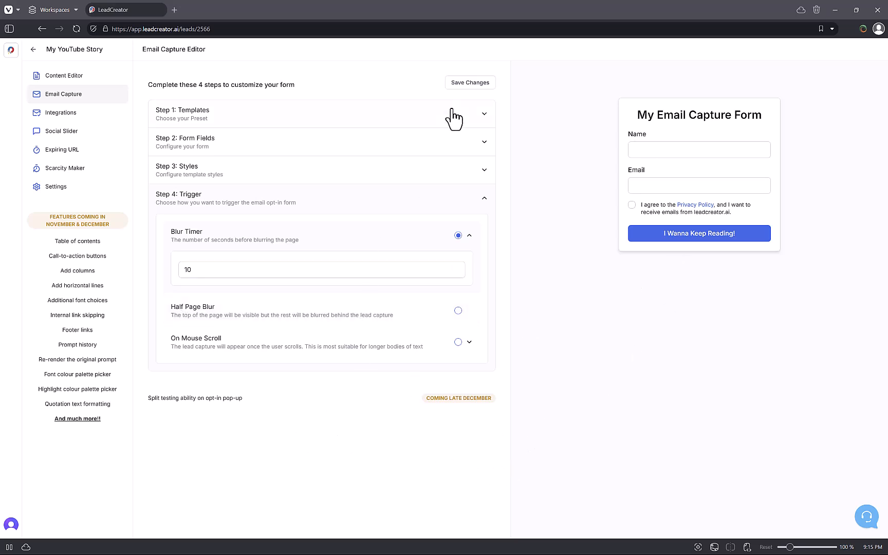
pyautogui.click(469, 83)
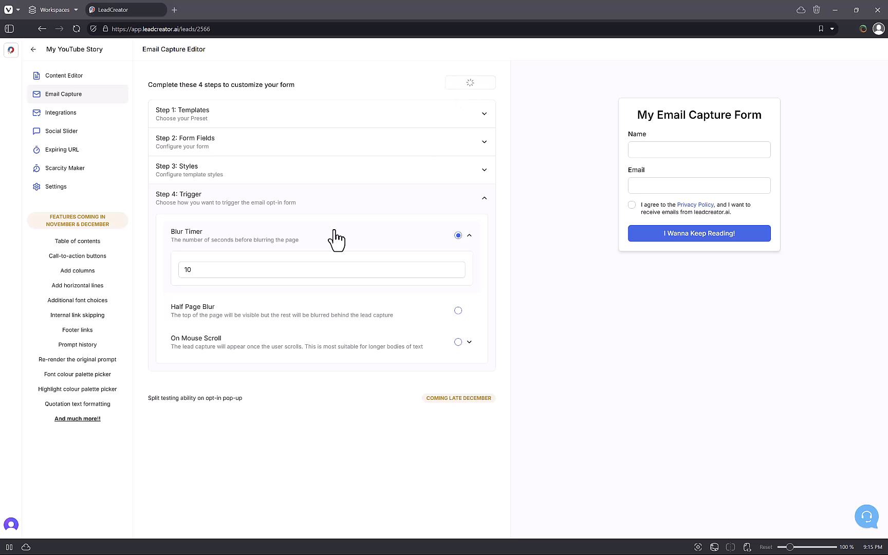
# Step: Examine the lead magnet's available external service integrations and the list of upcoming ones with their release dates
pyautogui.click(64, 112)
pyautogui.scroll(-1, 294, 261)
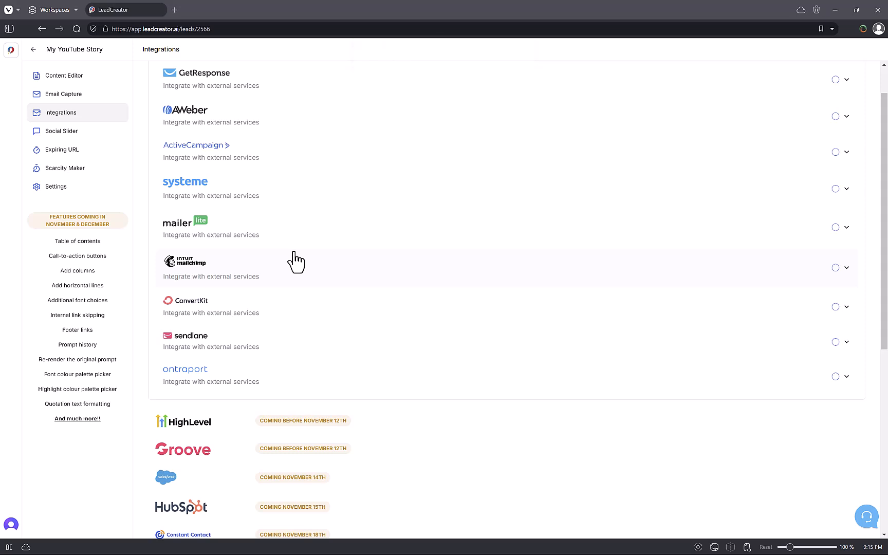
pyautogui.scroll(1, 232, 163)
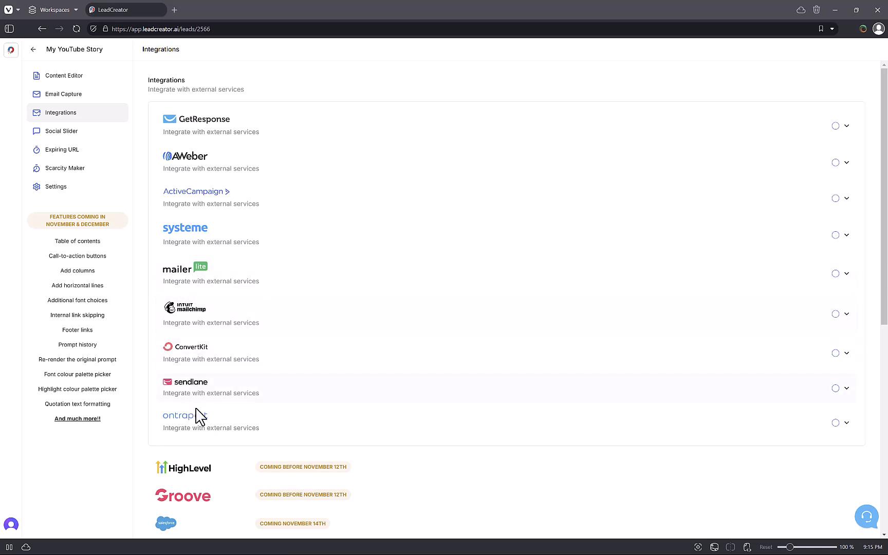
pyautogui.scroll(-3, 271, 304)
pyautogui.scroll(-3, 272, 331)
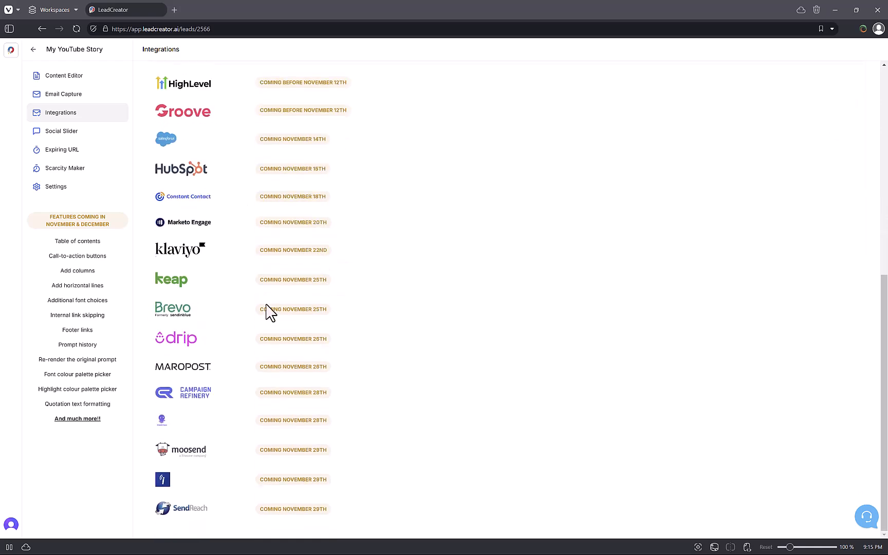
pyautogui.scroll(6, 238, 184)
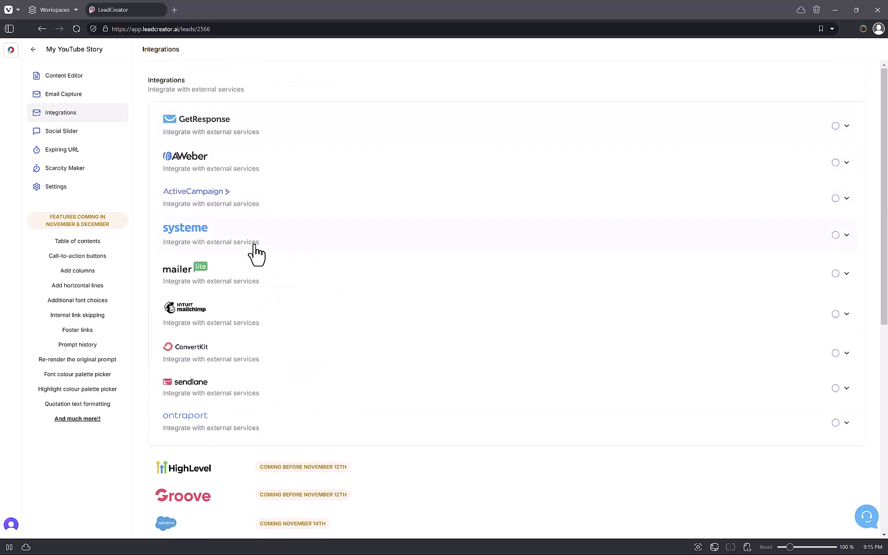
pyautogui.scroll(-7, 257, 253)
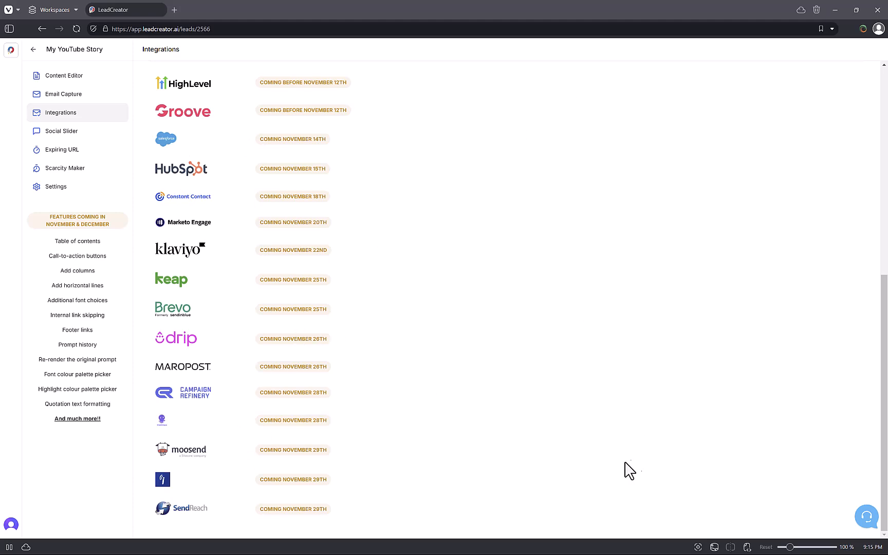
pyautogui.scroll(4, 185, 337)
# Step: Review the Social Slider settings, including its description, active state, text, delay and mobile display
pyautogui.click(87, 135)
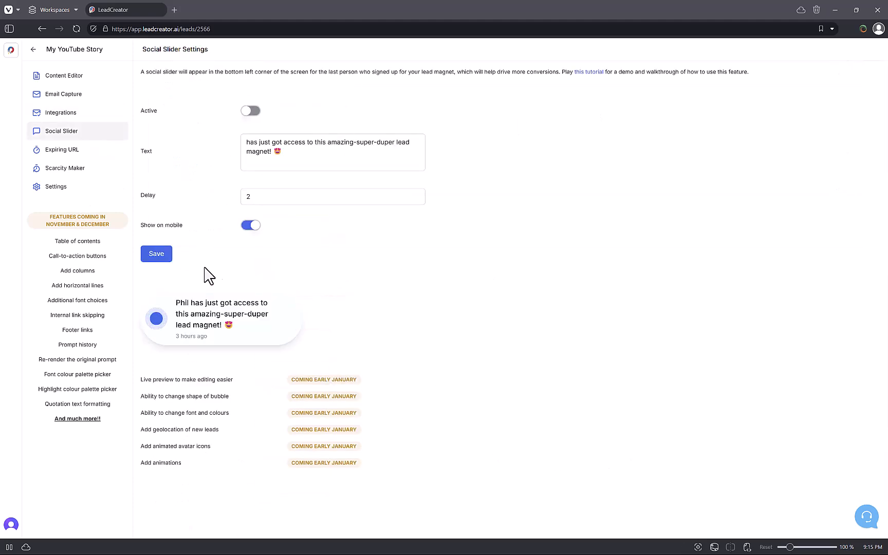
pyautogui.moveTo(333, 72); pyautogui.dragTo(430, 75)
pyautogui.click(386, 78)
pyautogui.click(434, 78)
# Step: Open the Converti site from Teknikforce's Marketing Tools section and examine its social proof and newsletter widgets
pyautogui.moveTo(227, 334)
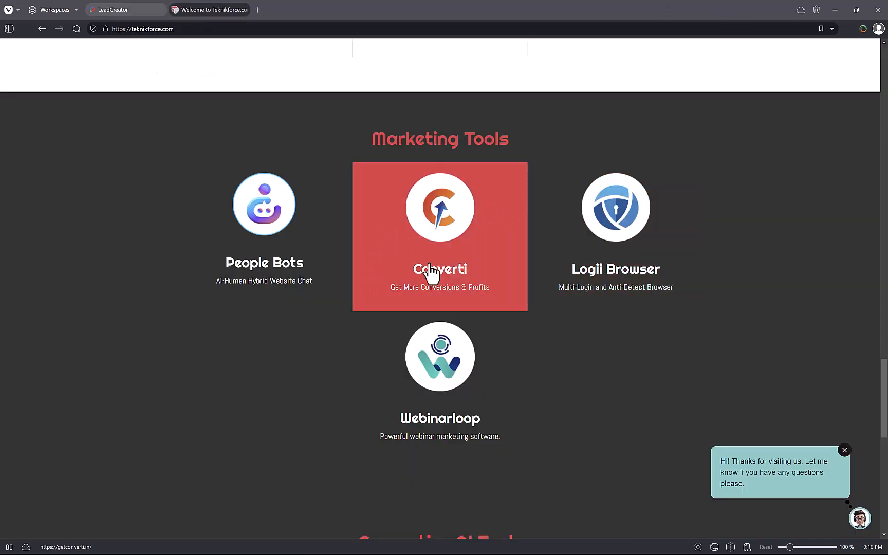
pyautogui.click(450, 230)
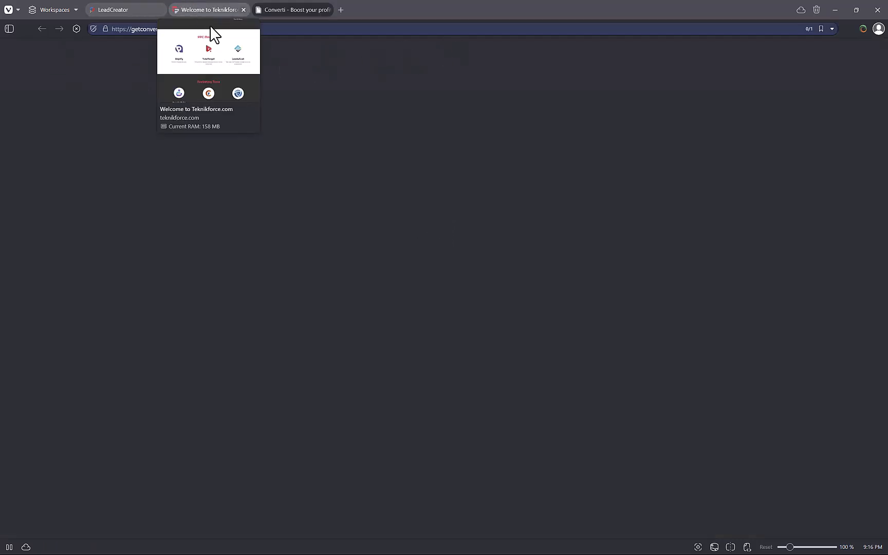
pyautogui.scroll(-5, 375, 205)
pyautogui.scroll(5, 373, 204)
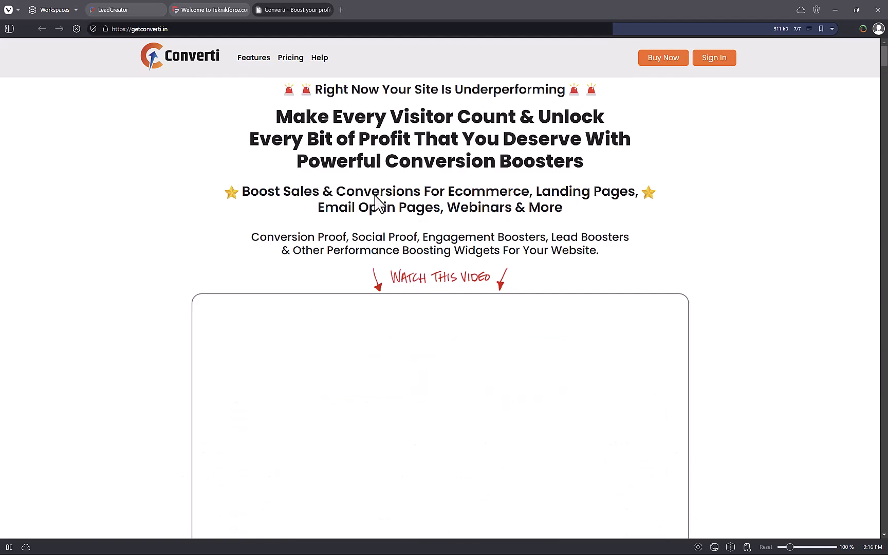
pyautogui.scroll(-14, 377, 201)
pyautogui.scroll(-10, 822, 257)
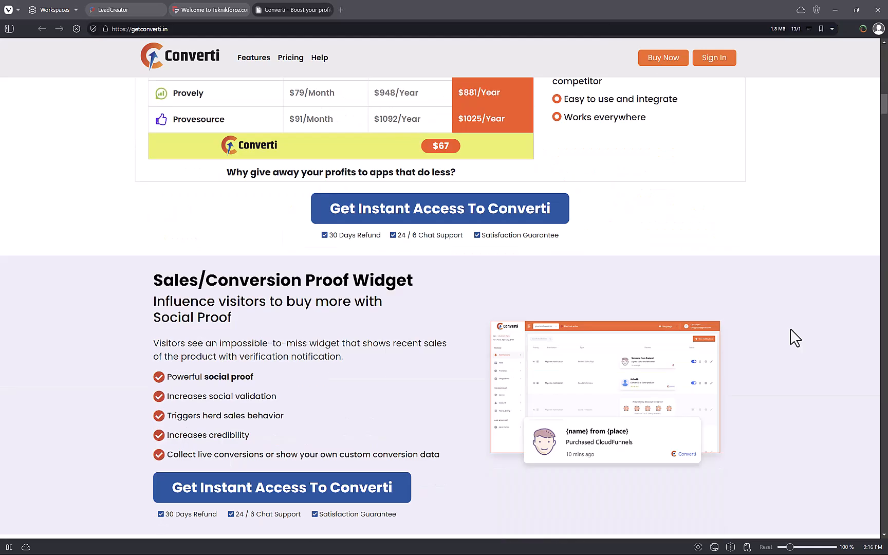
pyautogui.scroll(-10, 677, 181)
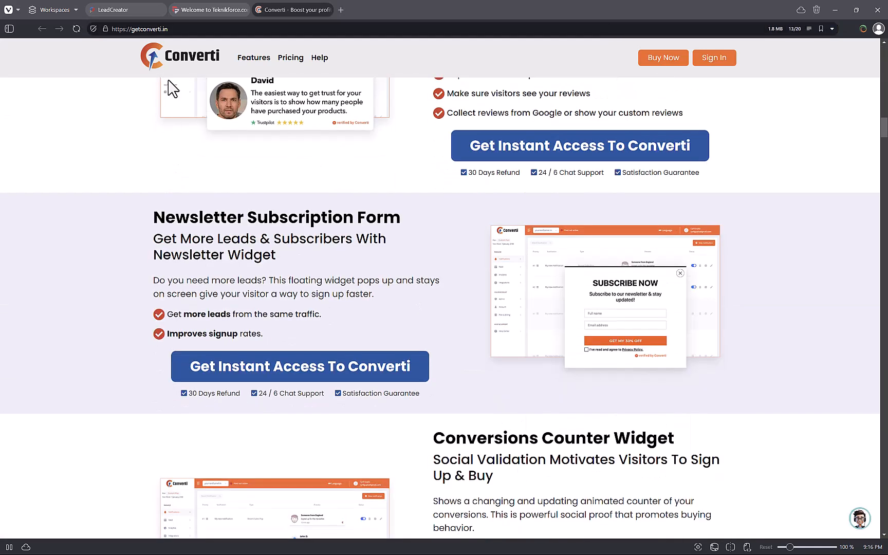
# Step: Pause the promotional video on the Converti site and look through its widgets down to the Conversions Counter Widget
pyautogui.moveTo(157, 14)
pyautogui.scroll(20, 807, 183)
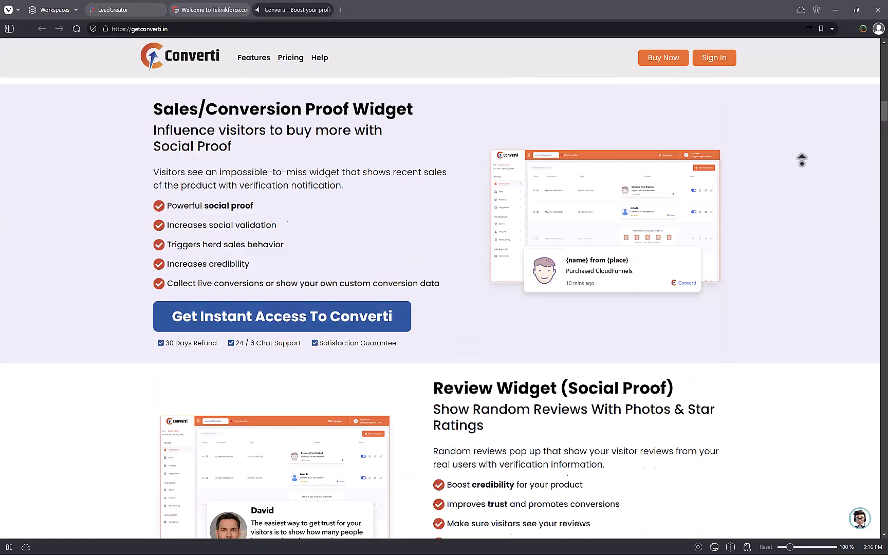
pyautogui.scroll(-4, 302, 400)
pyautogui.click(207, 286)
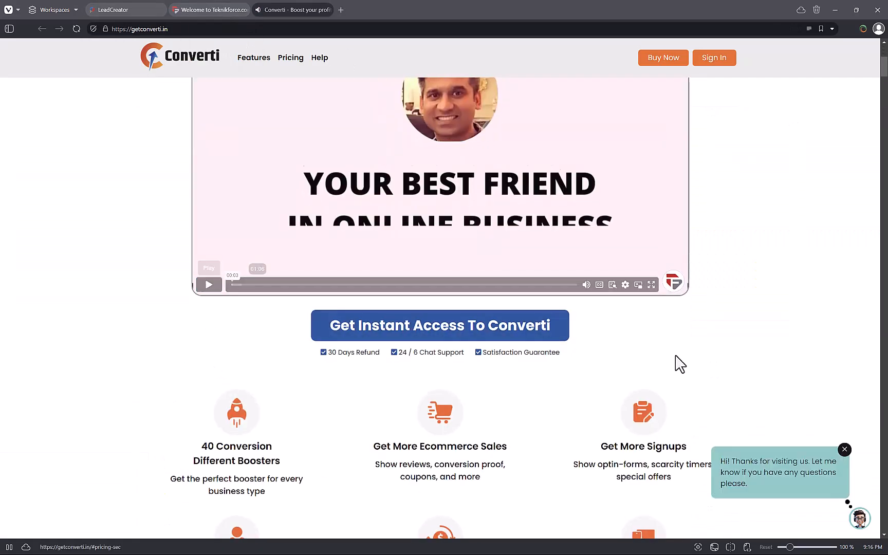
pyautogui.scroll(-8, 668, 375)
pyautogui.scroll(-12, 524, 372)
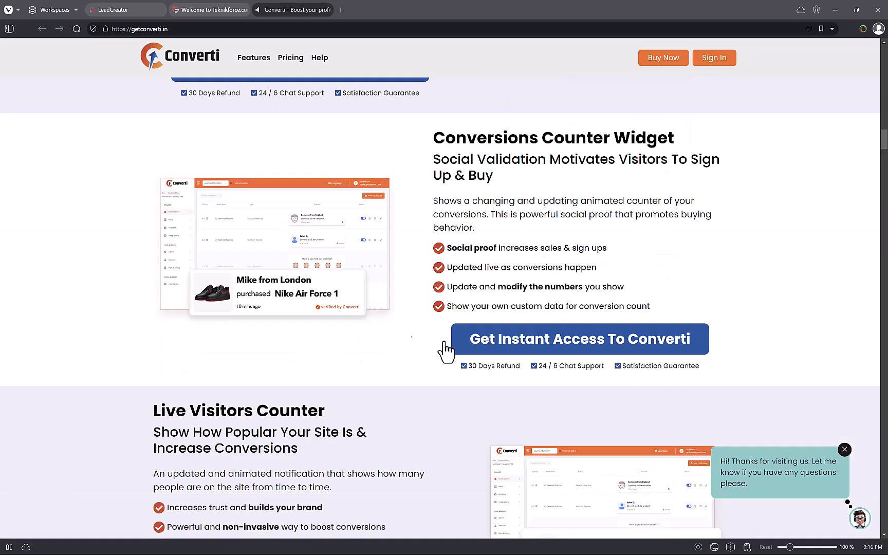
# Step: Compare LeadCreator's Social Slider settings with Converti's remaining widgets, finishing back in LeadCreator
pyautogui.click(110, 10)
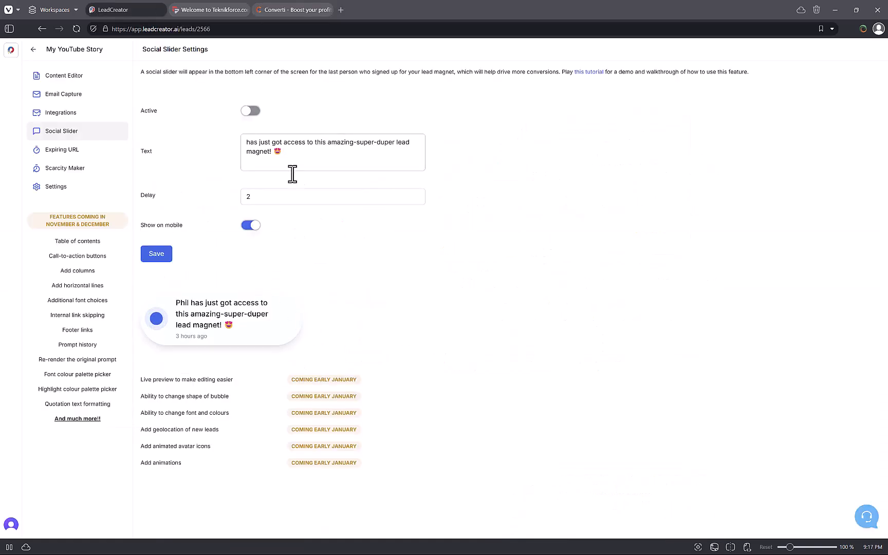
pyautogui.click(292, 9)
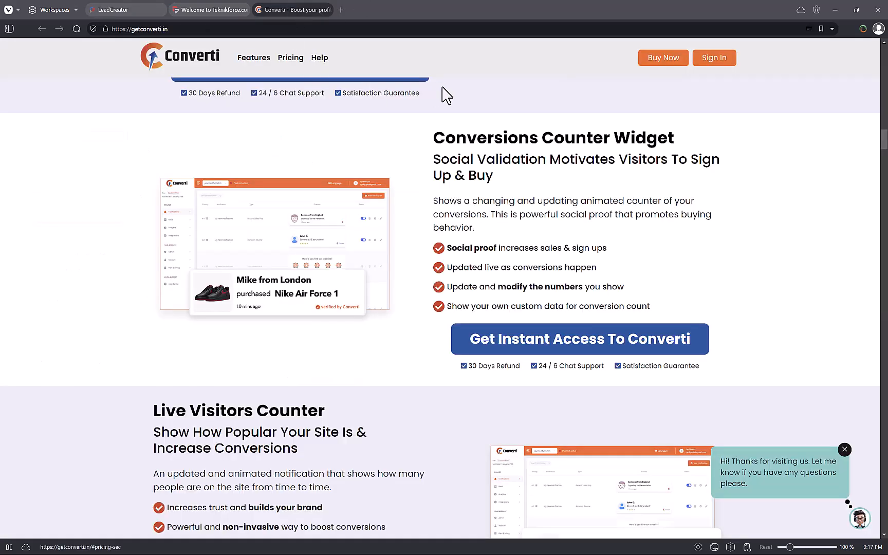
pyautogui.scroll(-10, 442, 206)
pyautogui.scroll(-20, 446, 211)
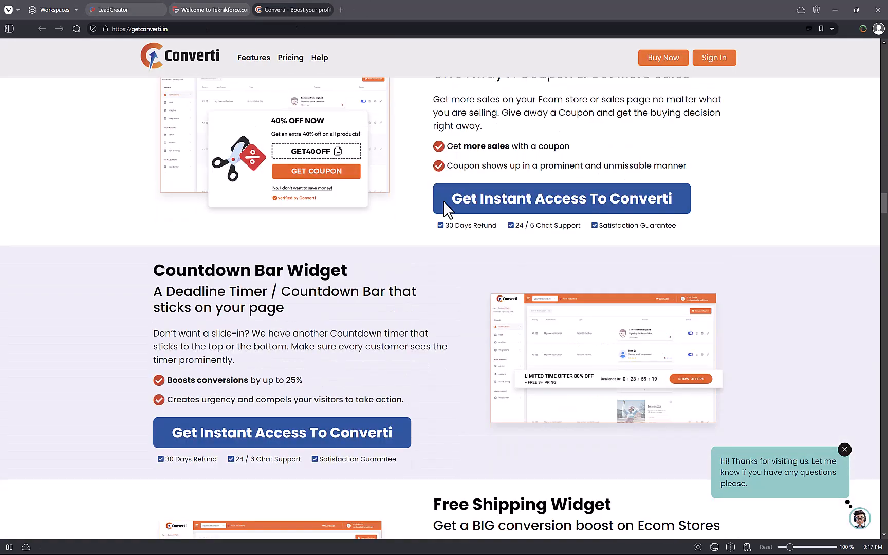
pyautogui.scroll(-20, 445, 206)
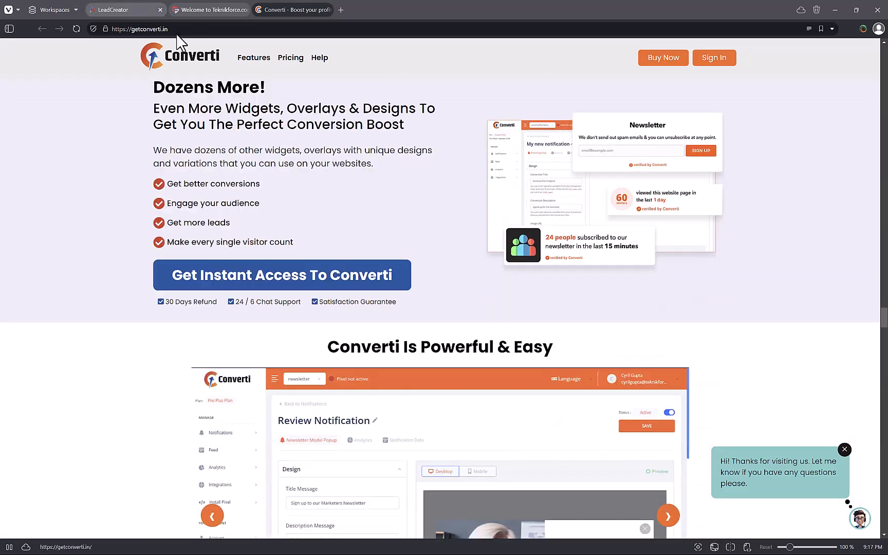
pyautogui.click(125, 11)
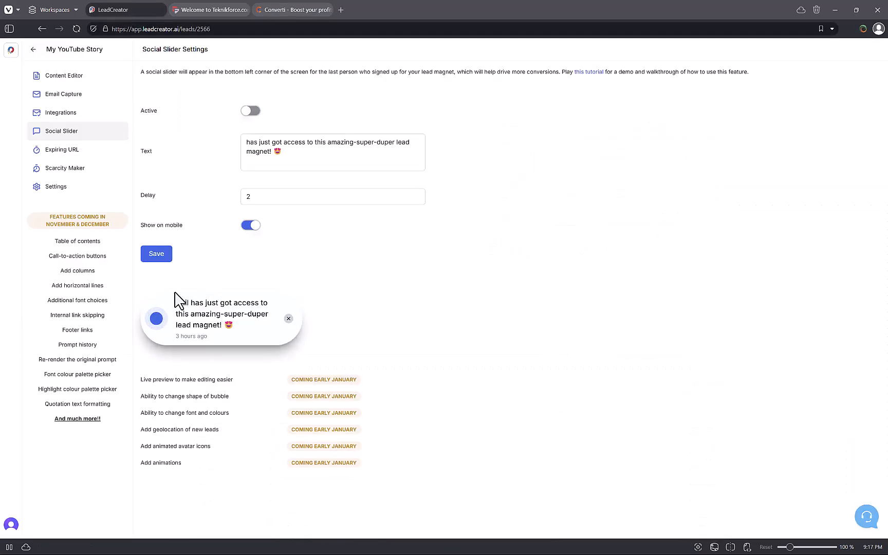
# Step: Review the Expiring URL settings, including activation, call-to-action text, end date and time, redirect option and example countdown bar
pyautogui.click(75, 150)
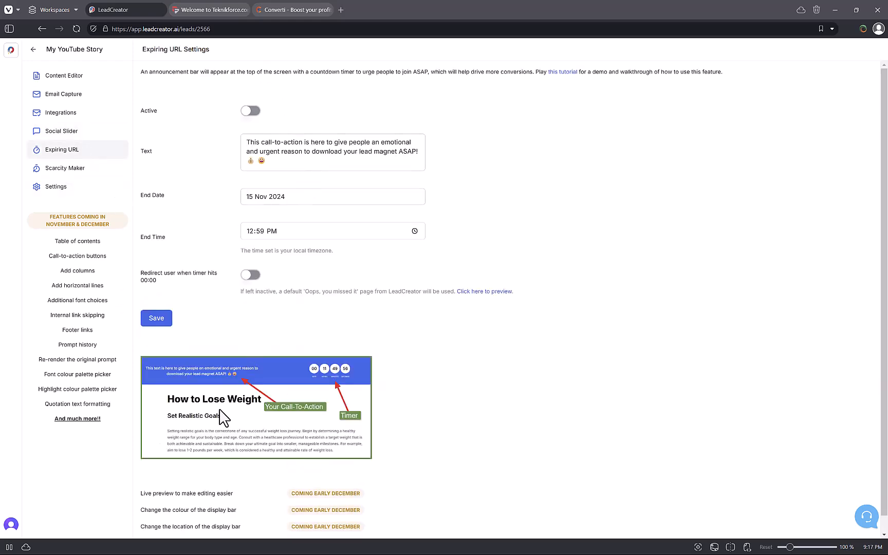
pyautogui.scroll(-1, 220, 422)
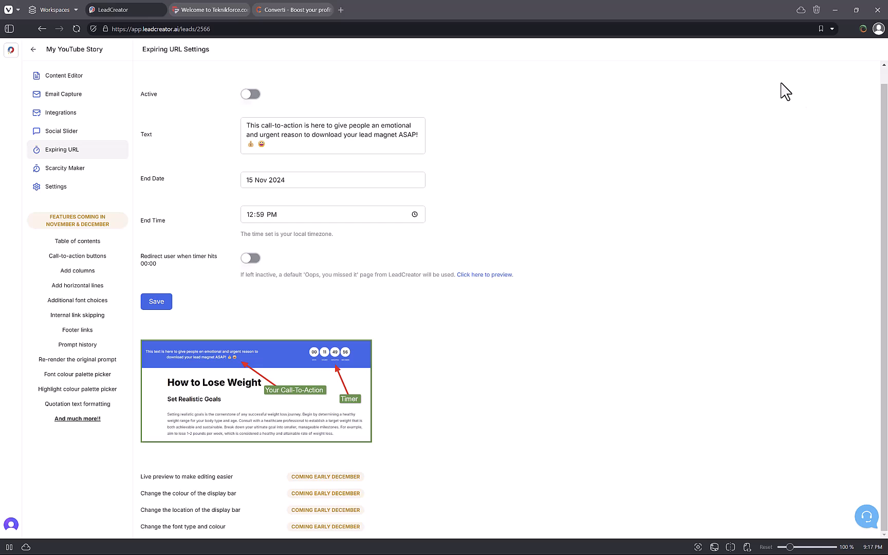
pyautogui.scroll(1, 720, 19)
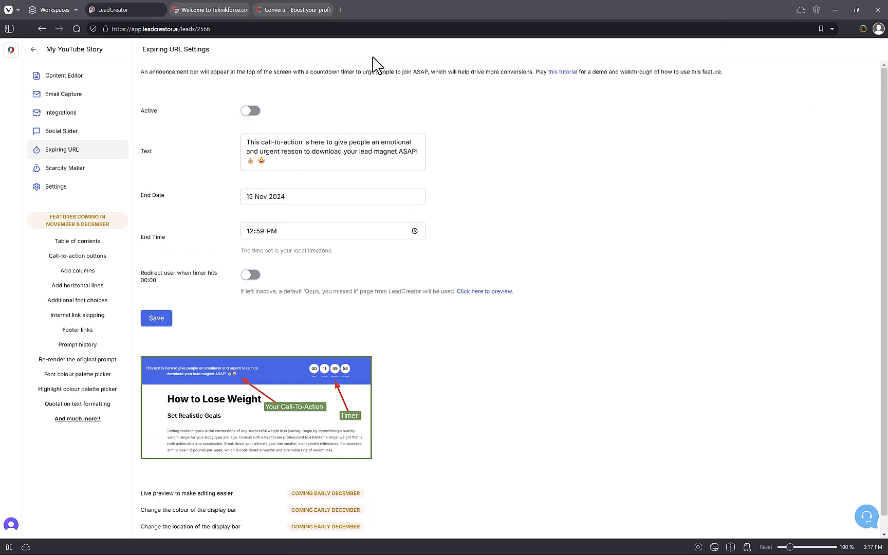
pyautogui.click(250, 107)
pyautogui.click(252, 110)
pyautogui.tripleClick(286, 172)
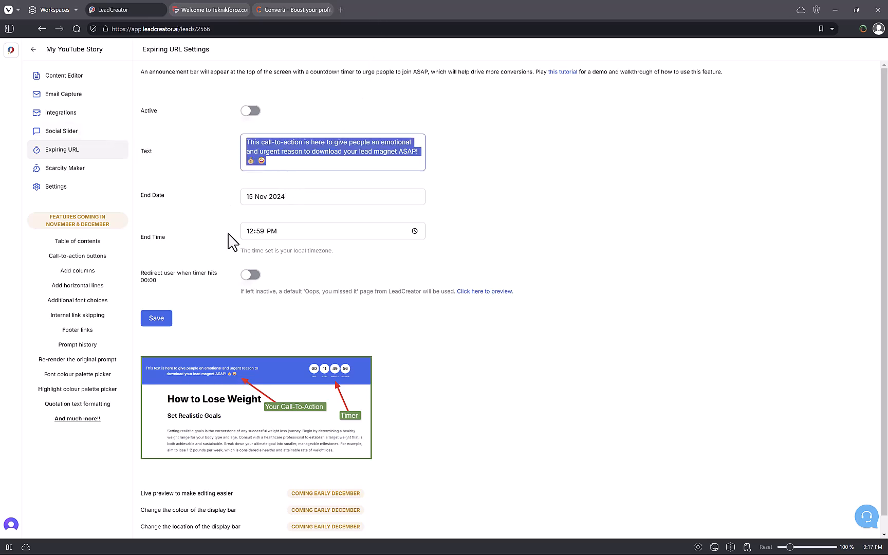
pyautogui.scroll(-1, 278, 277)
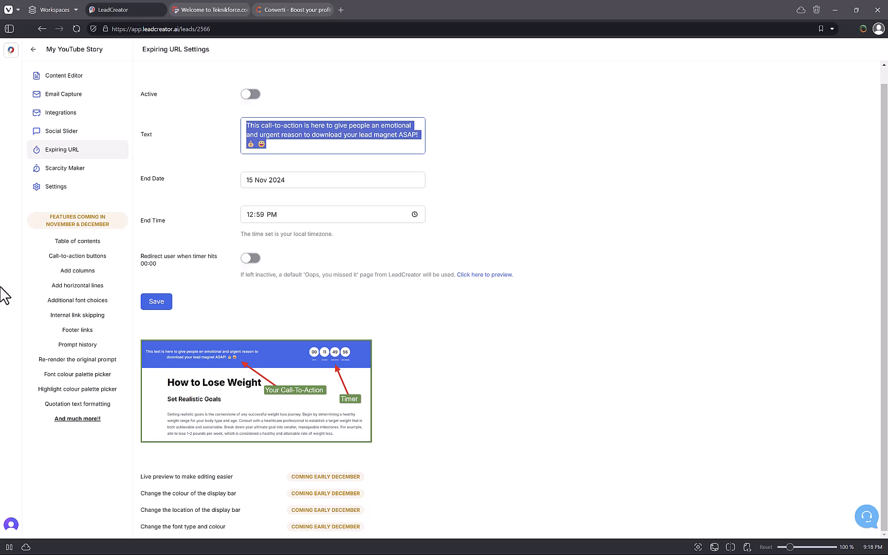
# Step: Review the Scarcity Maker settings, including the conversion limit, redirect option, example form and upcoming features
pyautogui.click(47, 175)
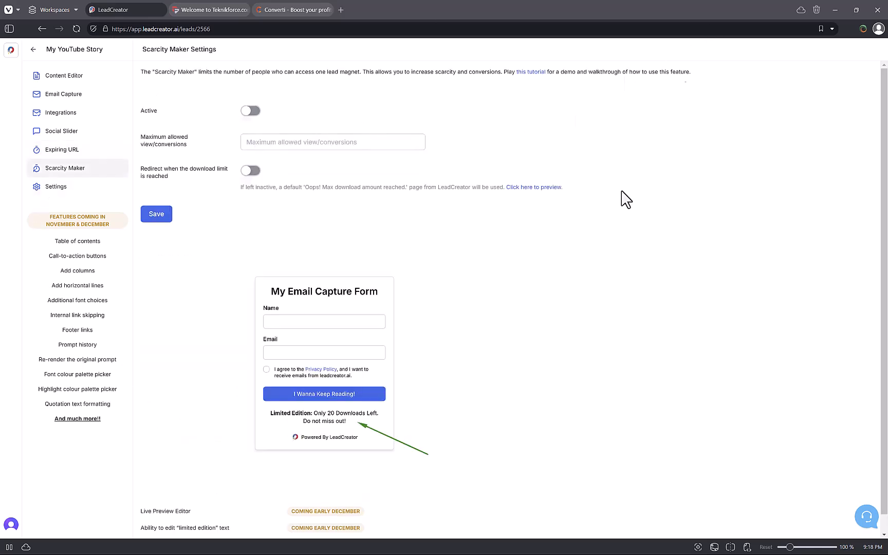
pyautogui.scroll(-1, 325, 419)
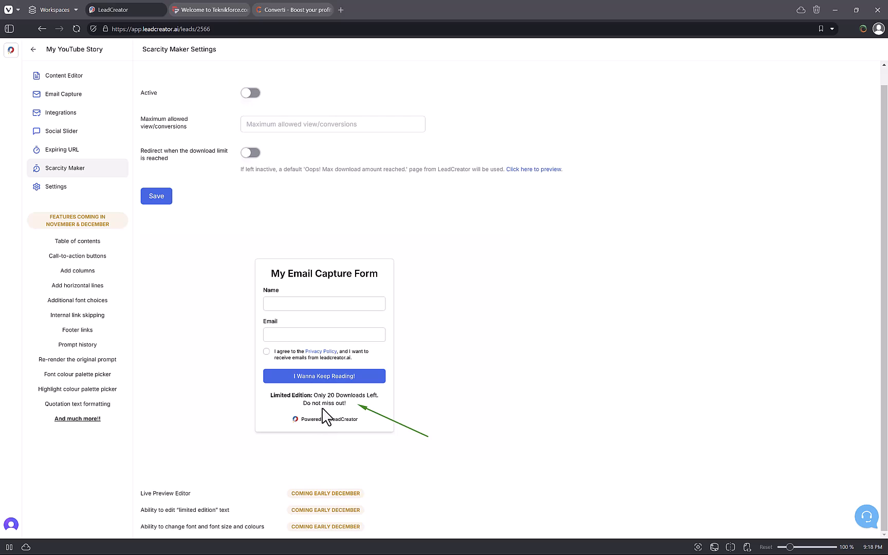
# Step: Return to the lead magnets list and copy the link of the My YouTube Story lead magnet
pyautogui.scroll(1, 360, 257)
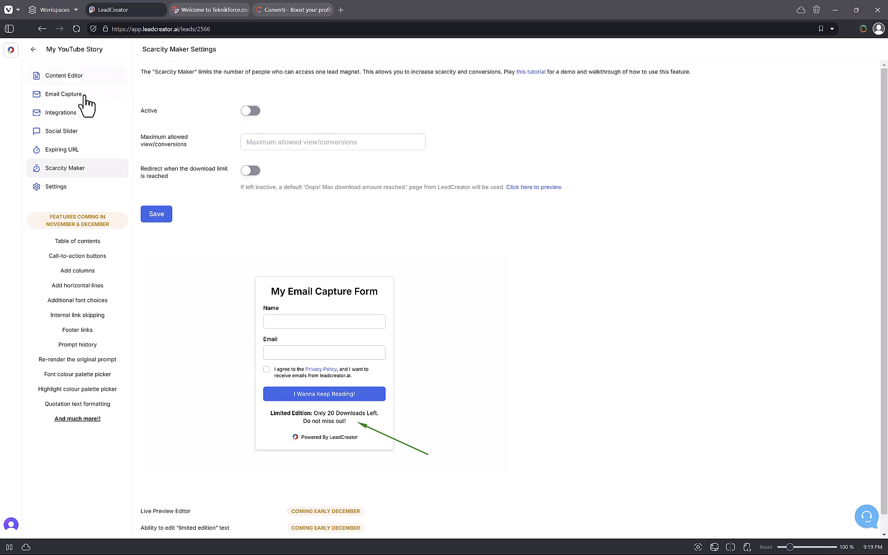
pyautogui.click(55, 79)
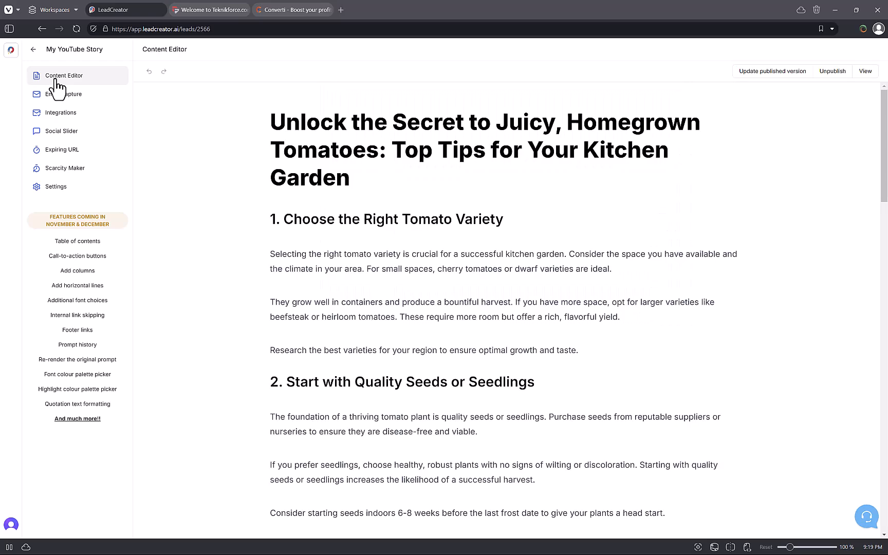
pyautogui.click(33, 49)
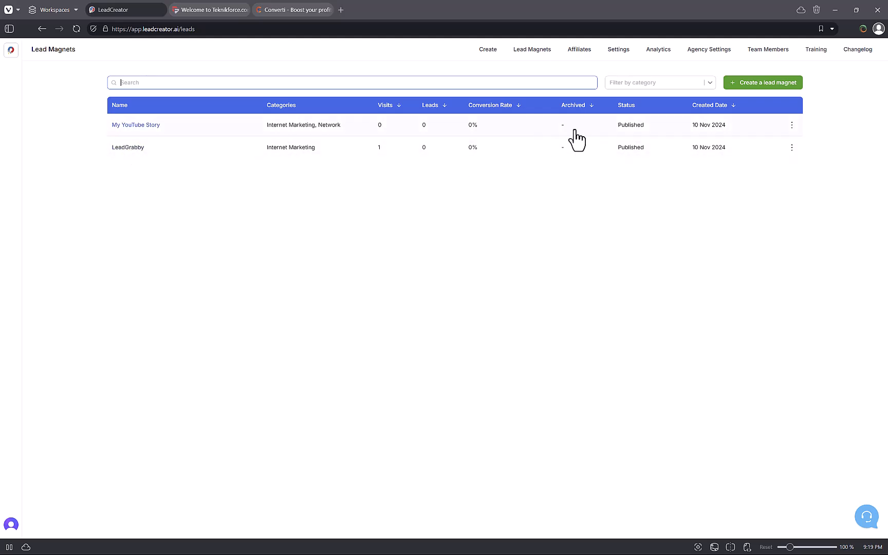
pyautogui.click(792, 125)
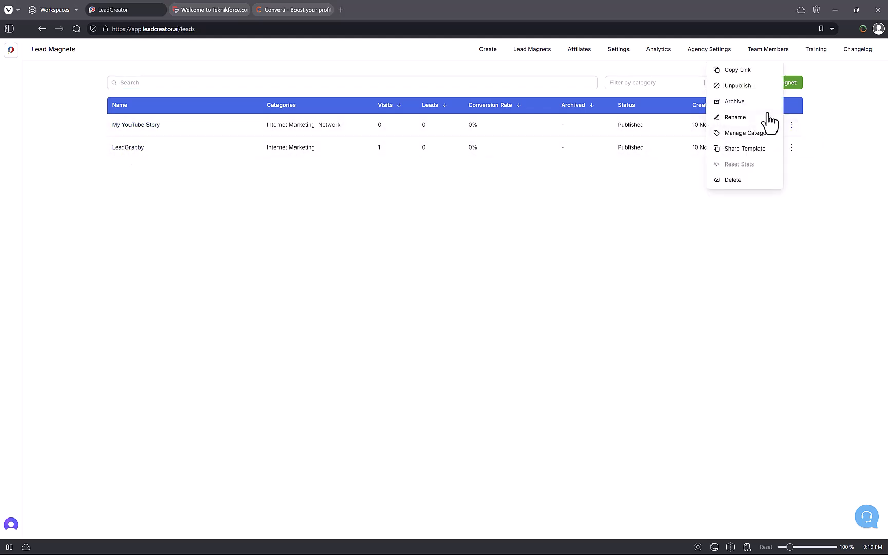
pyautogui.click(756, 71)
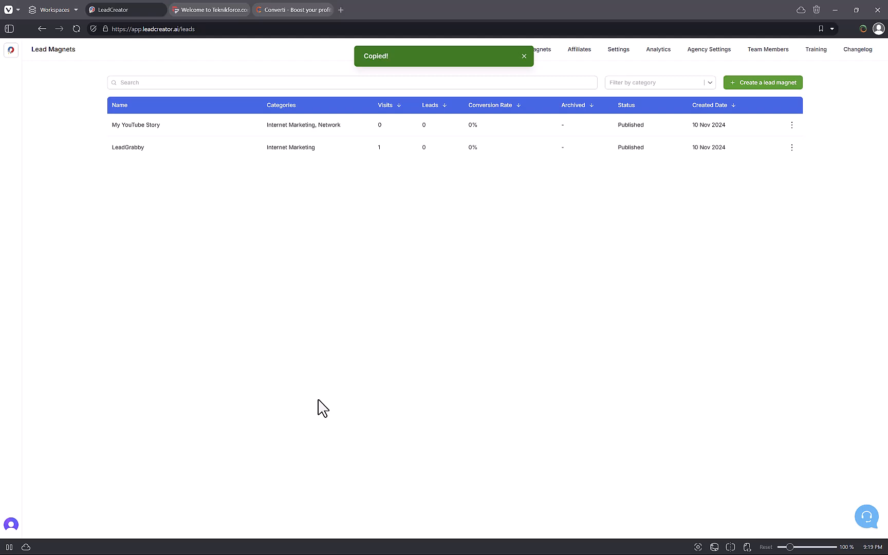
# Step: Open the copied link in a new browser tab and examine the published page and its email capture form fields
pyautogui.hotkey('ctrl', 't')
pyautogui.hotkey('ctrl', 'v')
pyautogui.press('Return')
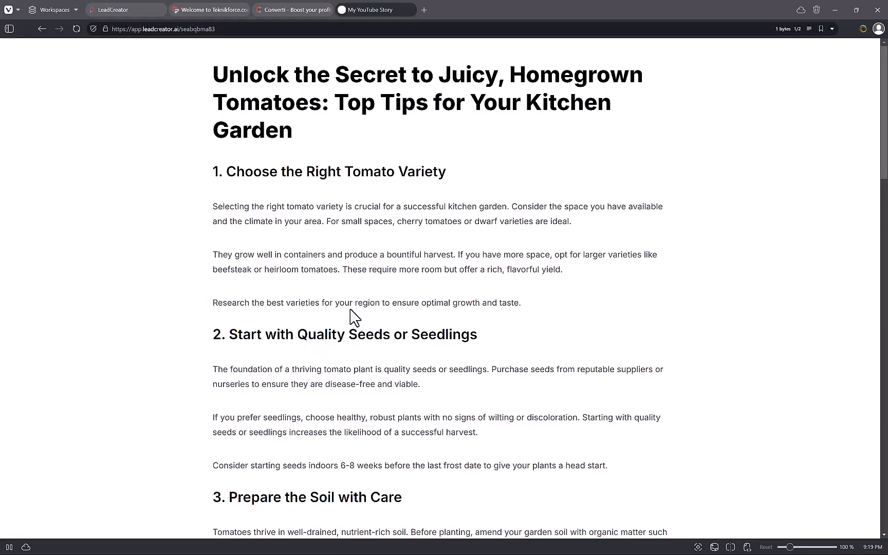
pyautogui.scroll(-20, 349, 321)
pyautogui.scroll(20, 350, 310)
pyautogui.moveTo(717, 20)
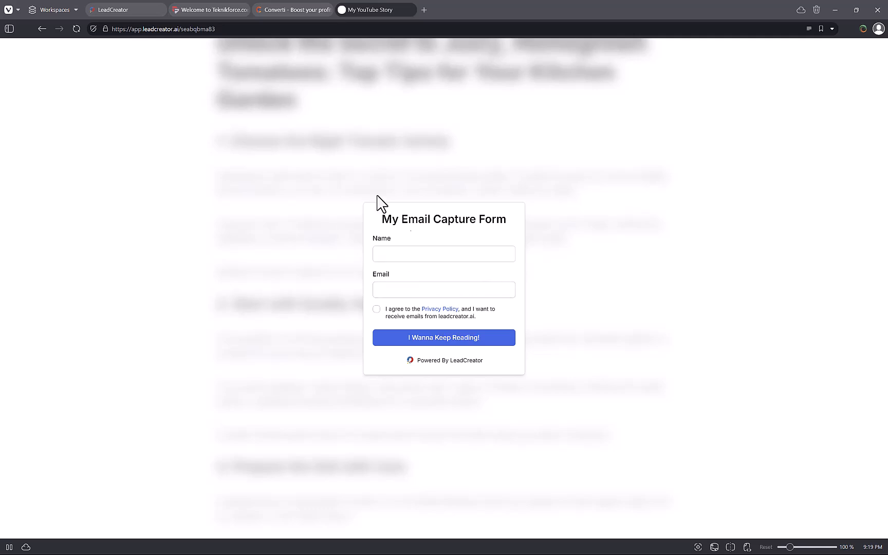
pyautogui.click(384, 255)
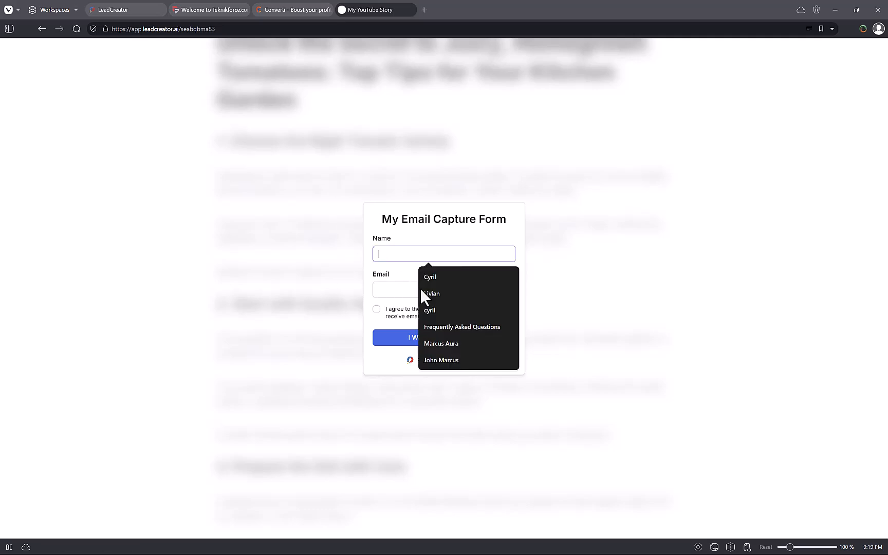
pyautogui.click(382, 291)
pyautogui.click(411, 361)
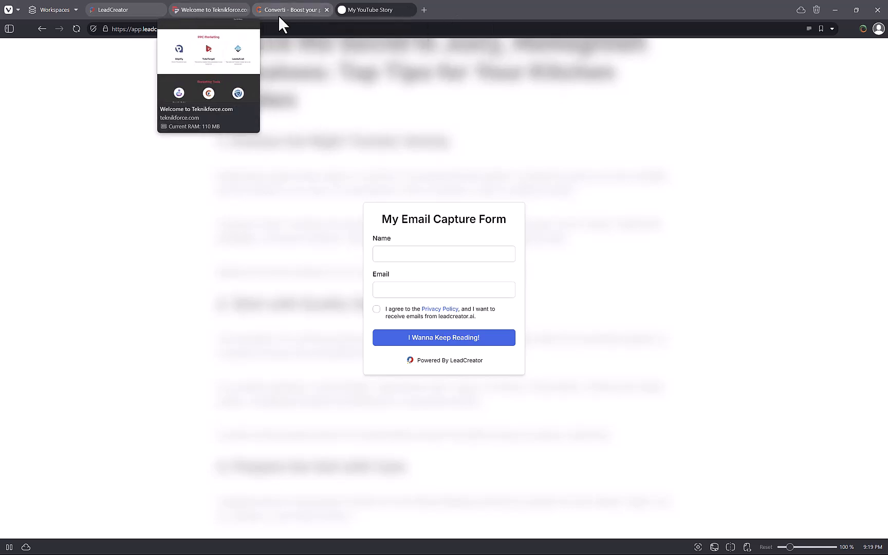
# Step: Back in LeadCreator, set up a new lead magnet named YouTube thing with the Network category and the YouTube Transcript to eBook template
pyautogui.click(118, 11)
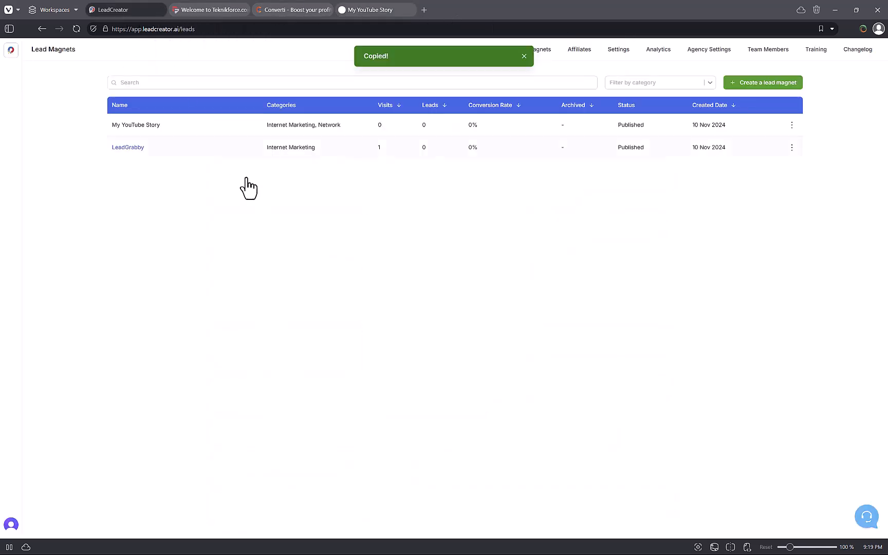
pyautogui.click(768, 86)
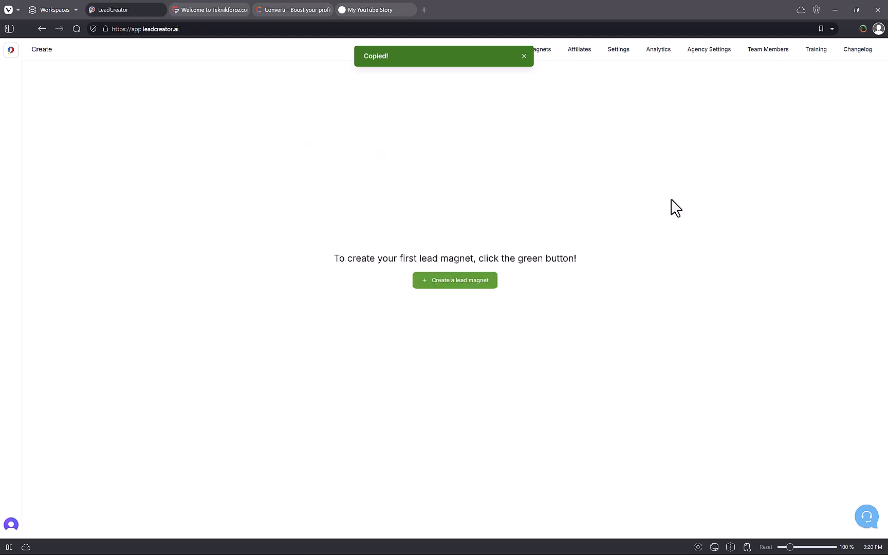
pyautogui.click(433, 284)
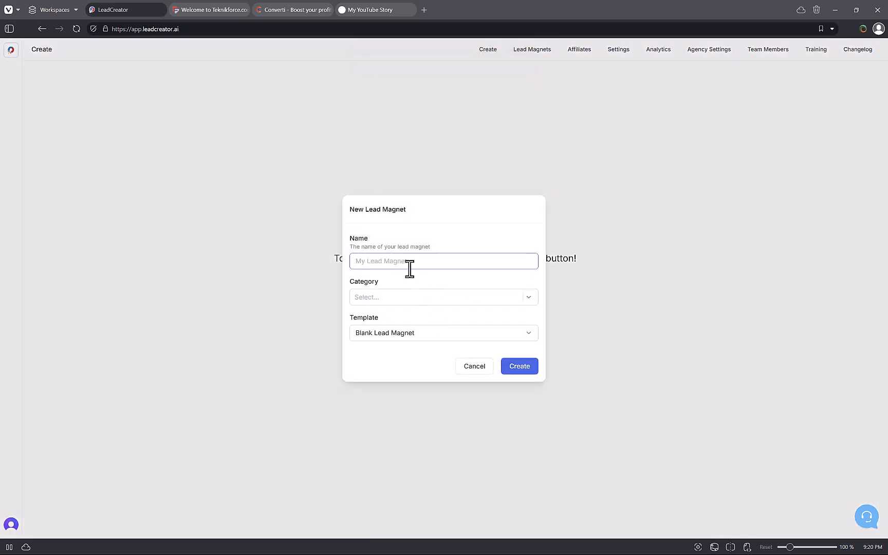
pyautogui.write('YouTube thing')
pyautogui.click(445, 300)
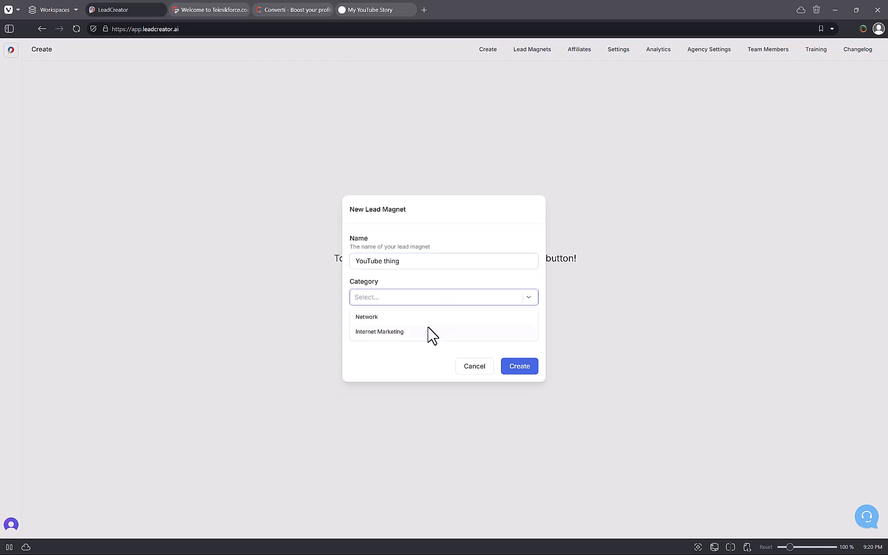
pyautogui.click(433, 320)
pyautogui.click(437, 376)
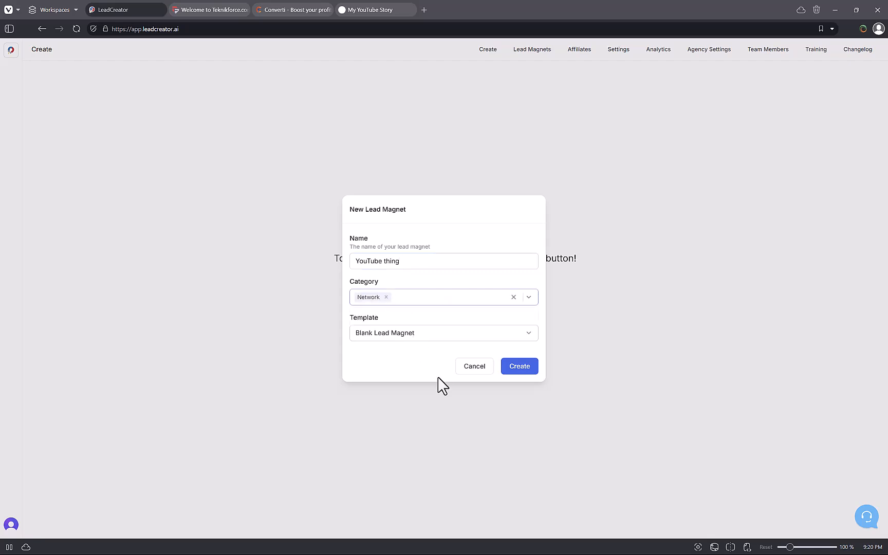
pyautogui.click(444, 334)
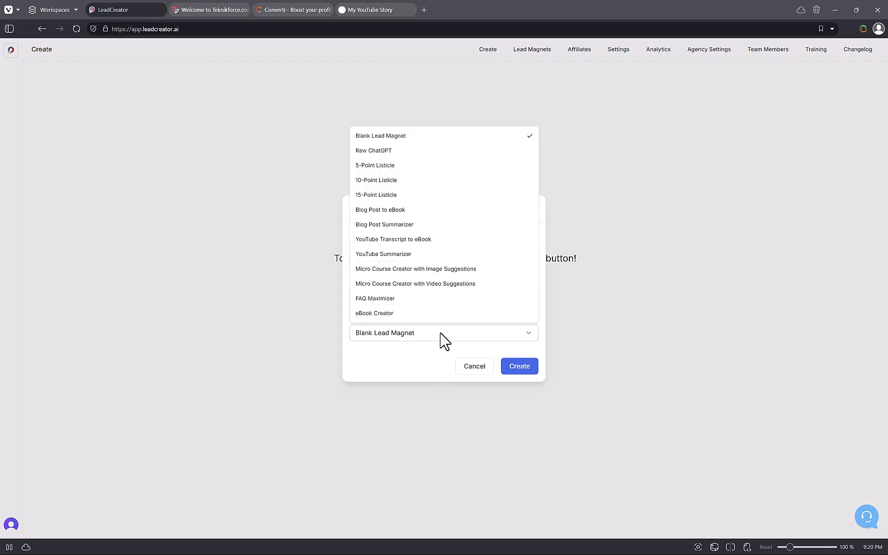
pyautogui.click(414, 240)
pyautogui.click(416, 332)
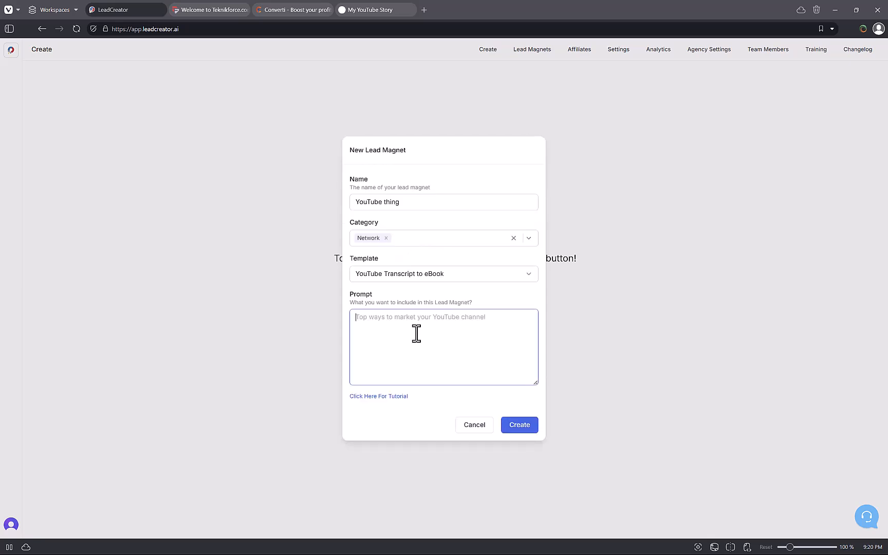
# Step: Open the Engagi AI video on YouTube in a new browser tab and pause it
pyautogui.hotkey('ctrl', 't')
pyautogui.write('you')
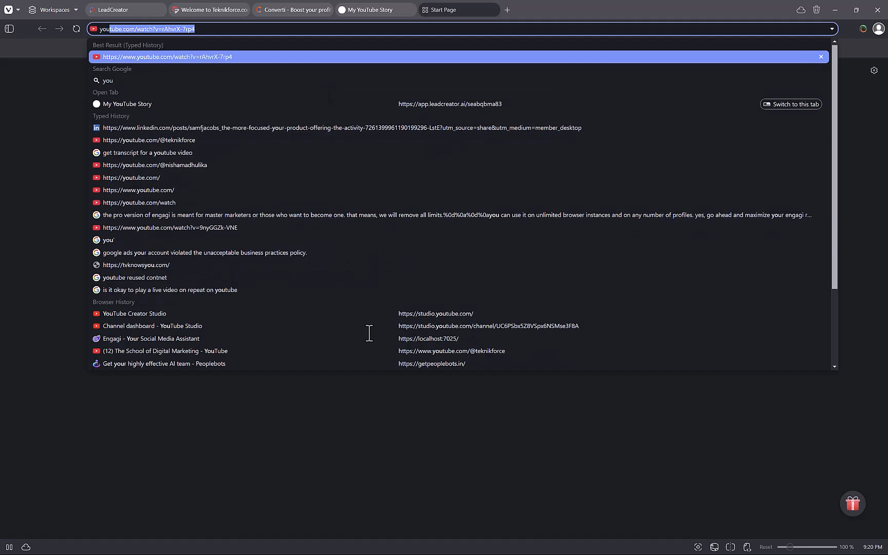
pyautogui.press('Return')
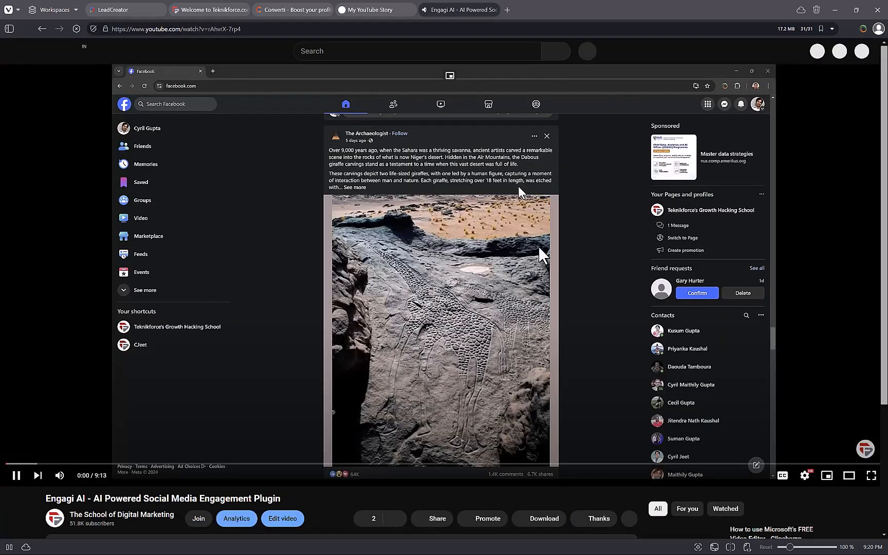
pyautogui.click(539, 250)
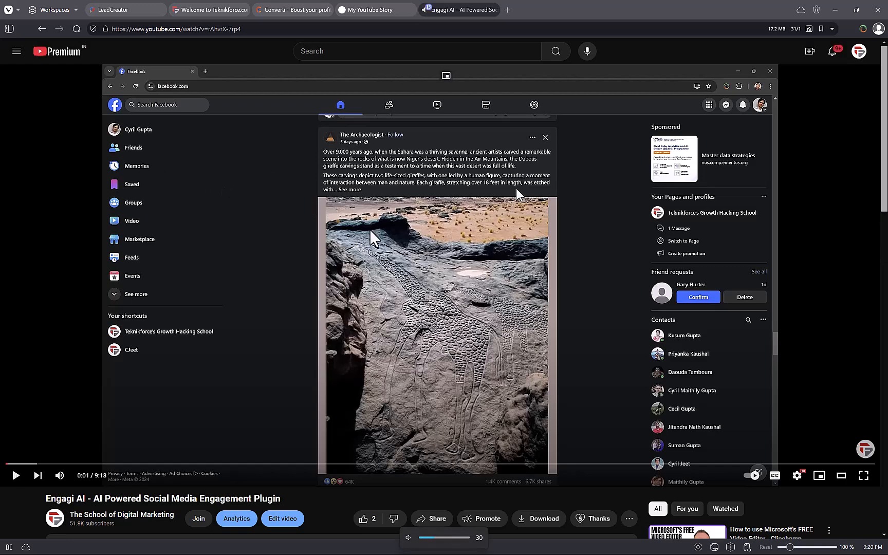
pyautogui.scroll(-3, 397, 231)
pyautogui.scroll(-2, 397, 231)
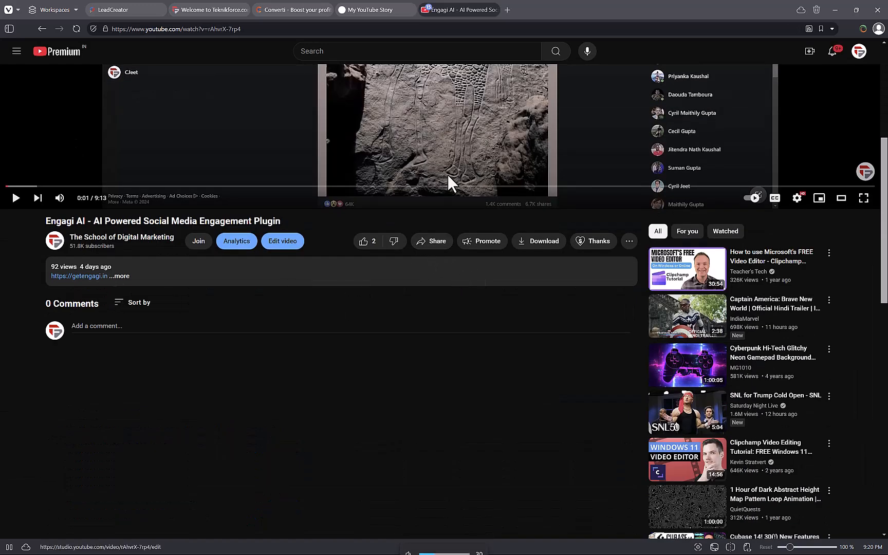
pyautogui.scroll(2, 252, 292)
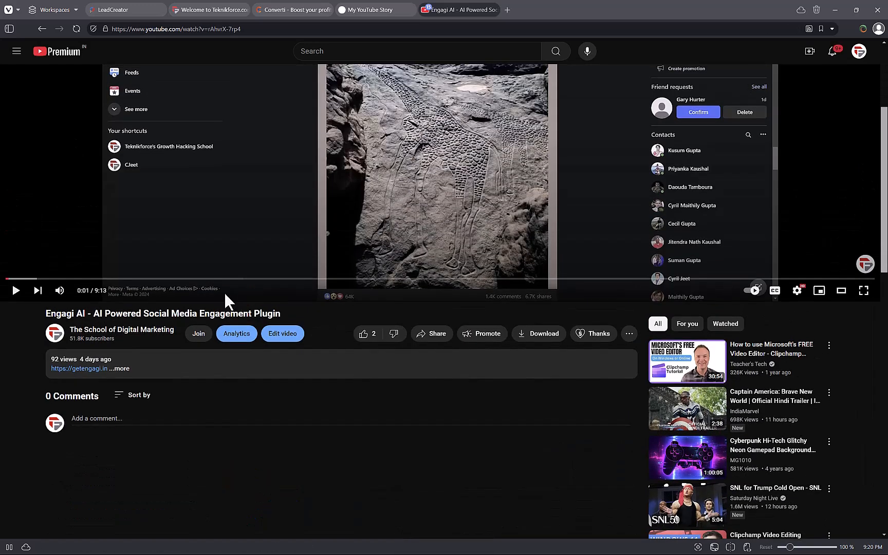
# Step: Expand the video's description, show its transcript and turn off the timestamps
pyautogui.click(136, 371)
pyautogui.scroll(-4, 115, 385)
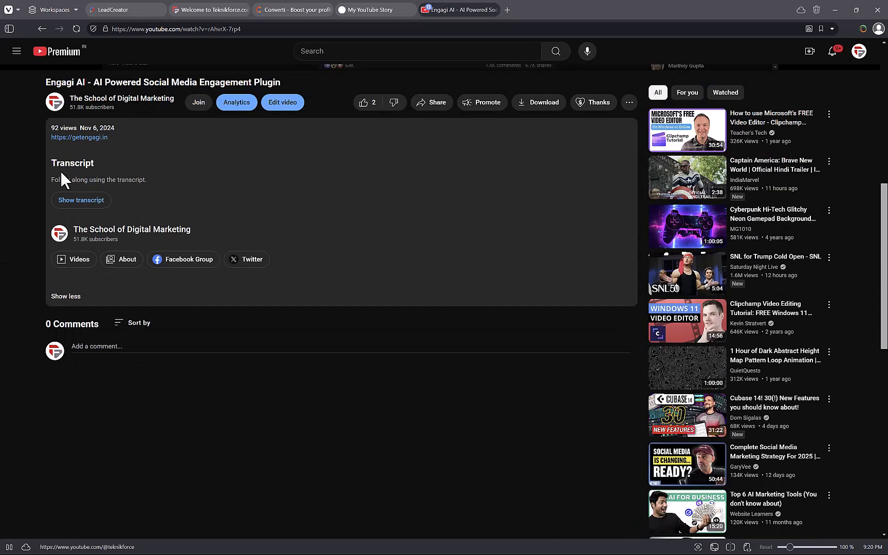
pyautogui.click(81, 200)
pyautogui.scroll(4, 733, 257)
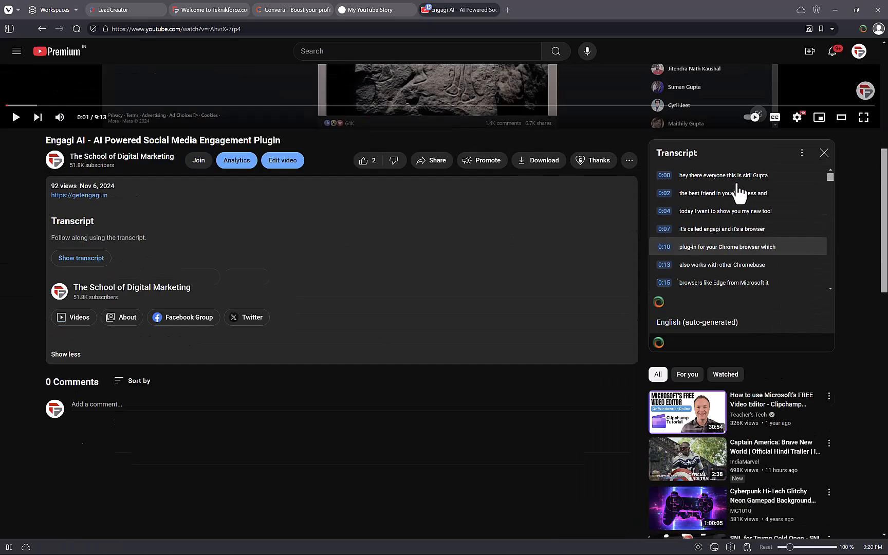
pyautogui.click(802, 280)
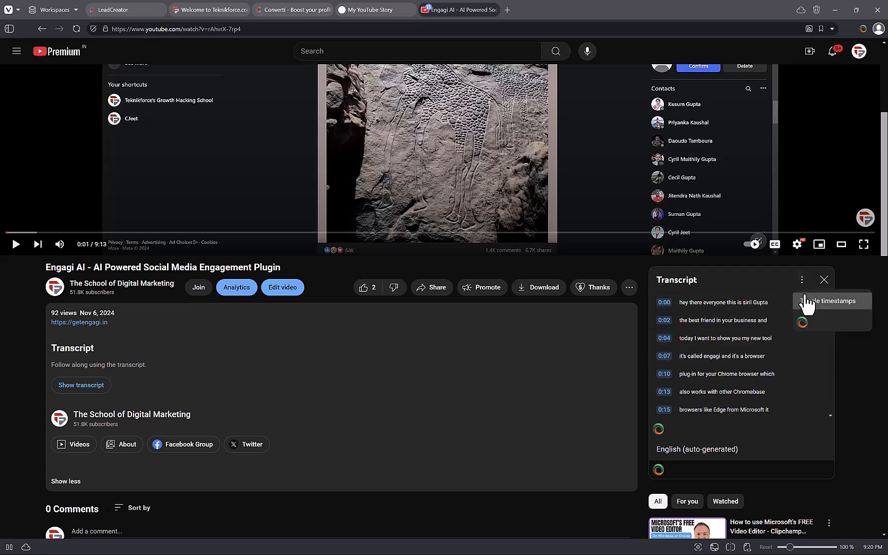
pyautogui.click(808, 303)
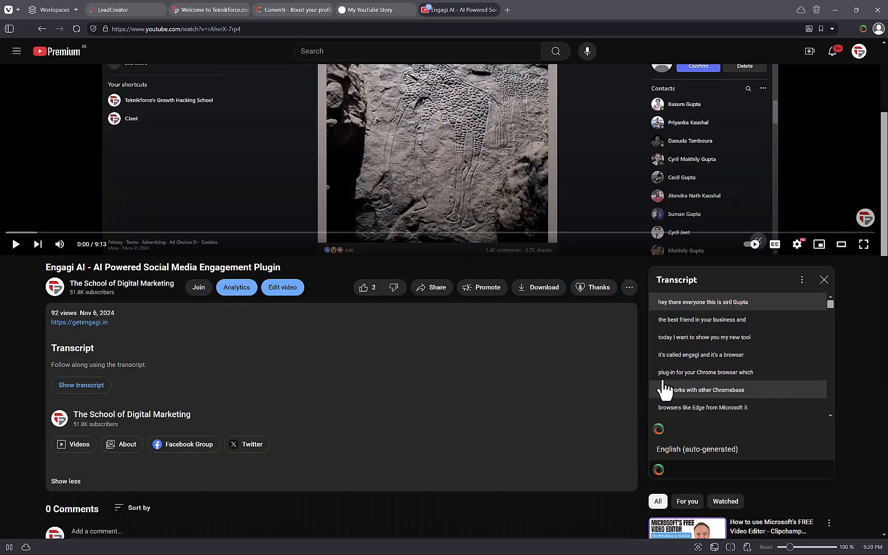
# Step: Copy the entire video transcript into the prompt of the YouTube thing lead magnet in LeadCreator and create it
pyautogui.moveTo(657, 302); pyautogui.dragTo(736, 443)
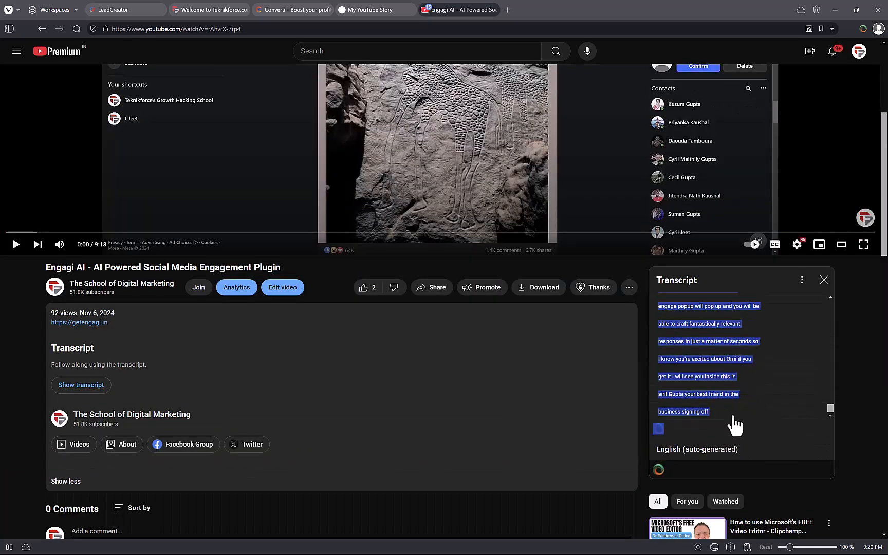
pyautogui.click(370, 13)
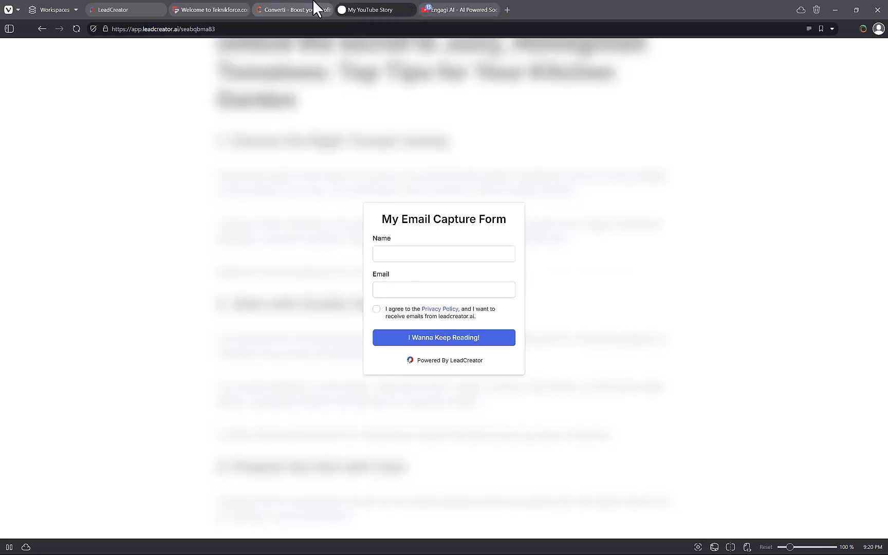
pyautogui.moveTo(137, 7); pyautogui.dragTo(396, 9)
pyautogui.click(460, 362)
pyautogui.hotkey('ctrl', 'v')
pyautogui.scroll(20, 468, 349)
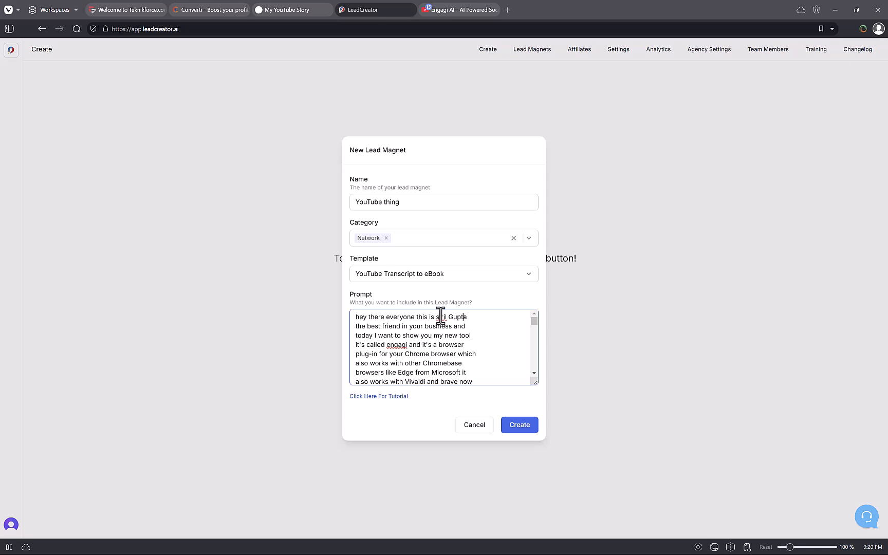
pyautogui.click(518, 425)
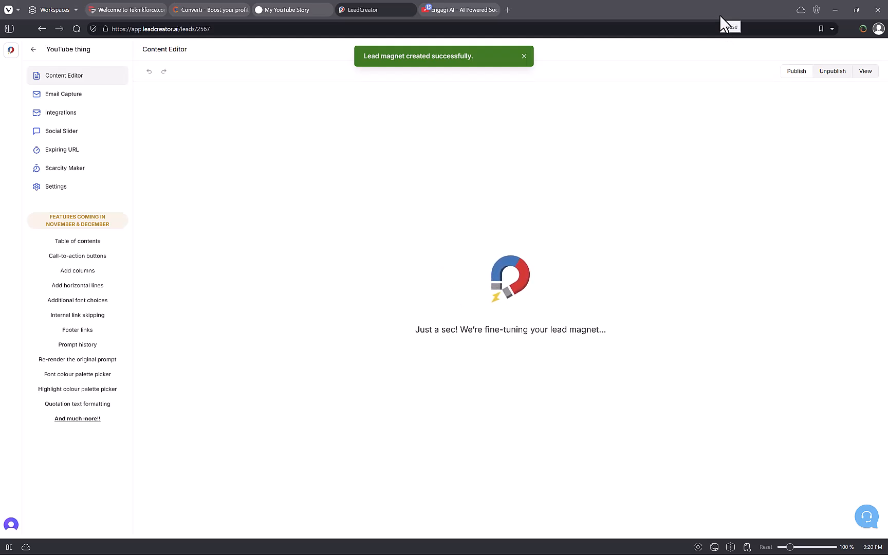
# Step: Read through the generated eBook from its introduction down to the conclusion
pyautogui.scroll(-15, 352, 146)
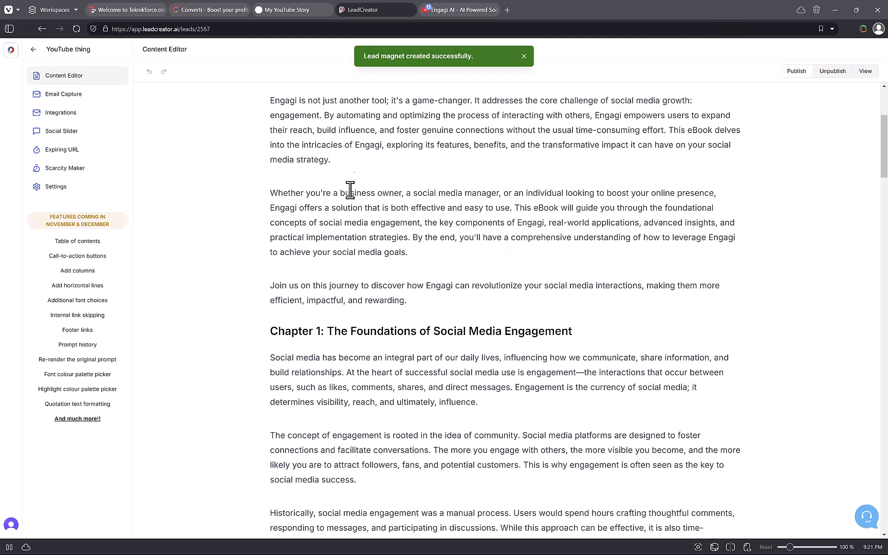
pyautogui.scroll(-15, 353, 241)
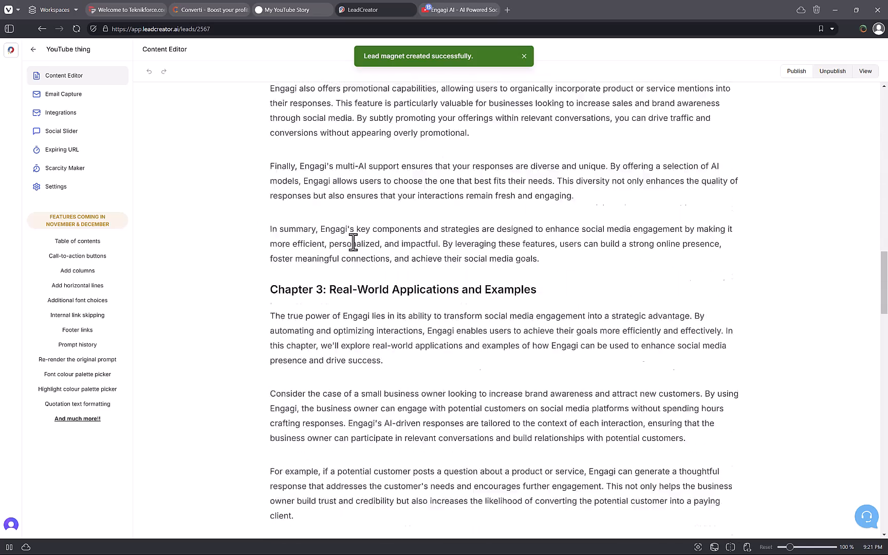
pyautogui.scroll(-8, 353, 241)
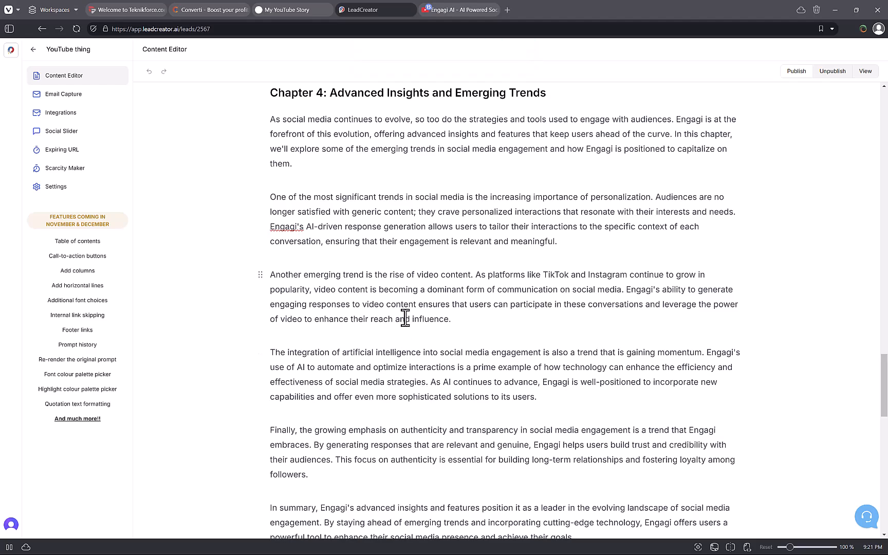
pyautogui.scroll(-10, 404, 316)
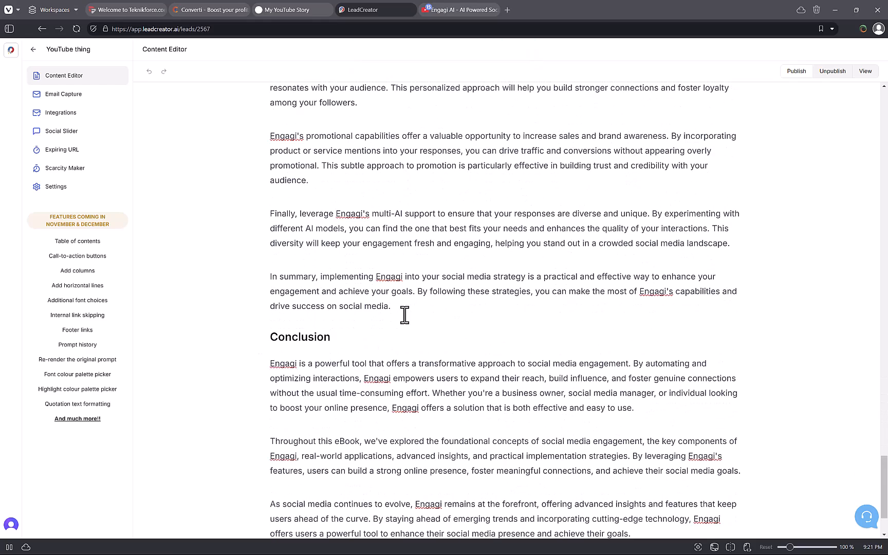
pyautogui.scroll(-2, 343, 336)
pyautogui.moveTo(323, 297); pyautogui.dragTo(577, 326)
pyautogui.click(616, 326)
pyautogui.moveTo(668, 318); pyautogui.dragTo(237, 282)
# Step: Go back up through the generated eBook and review its chapter headings up to Chapter 3
pyautogui.scroll(8, 529, 354)
pyautogui.scroll(5, 529, 355)
pyautogui.moveTo(437, 388); pyautogui.dragTo(527, 385)
pyautogui.scroll(8, 352, 308)
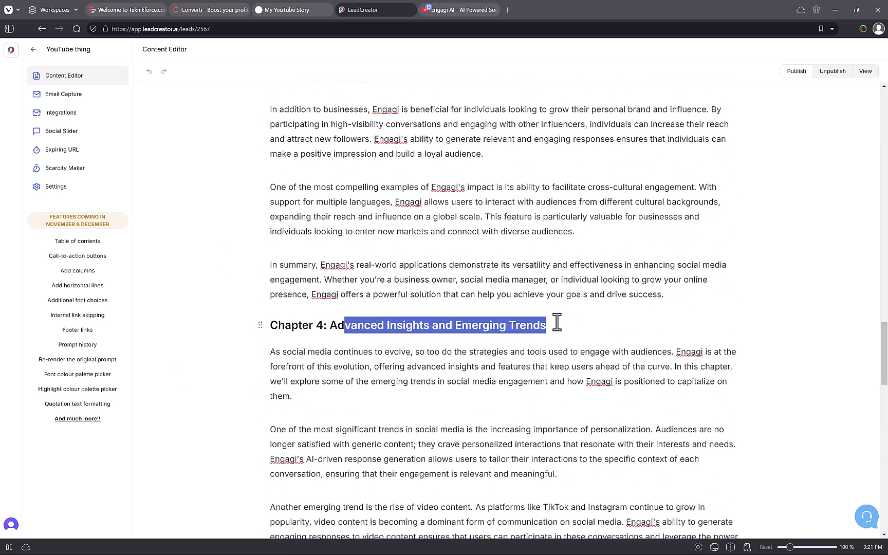
pyautogui.scroll(10, 347, 347)
pyautogui.moveTo(341, 249); pyautogui.dragTo(546, 280)
pyautogui.click(542, 272)
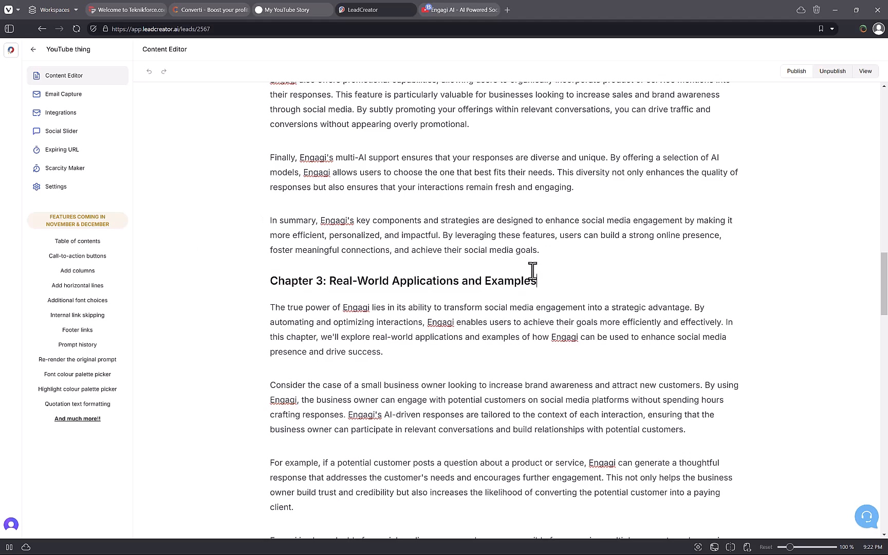
# Step: Review the Chapter 2 and Chapter 1 headings of the generated eBook and return to its title
pyautogui.scroll(12, 542, 270)
pyautogui.moveTo(354, 343); pyautogui.dragTo(580, 342)
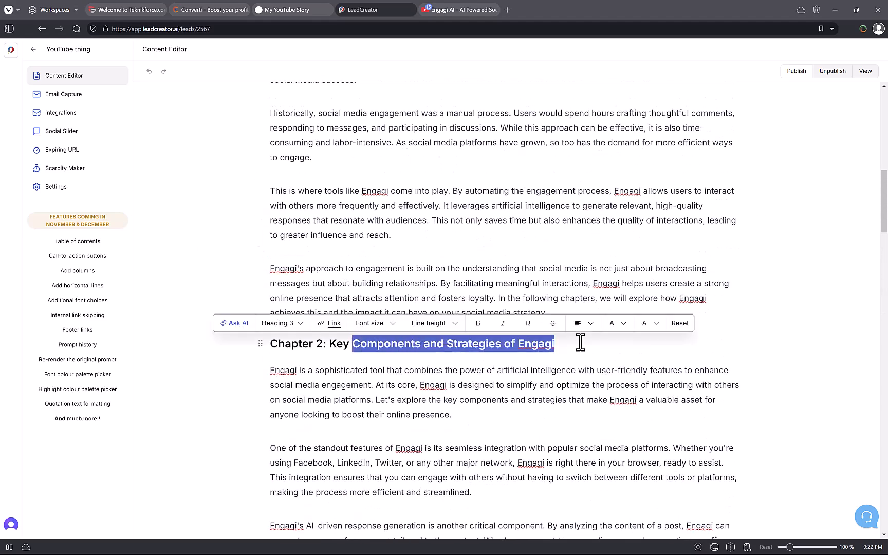
pyautogui.scroll(8, 580, 342)
pyautogui.moveTo(351, 440); pyautogui.dragTo(610, 433)
pyautogui.click(611, 433)
pyautogui.scroll(2, 514, 204)
pyautogui.scroll(-6, 498, 180)
pyautogui.scroll(6, 484, 191)
# Step: Publish the YouTube thing eBook and check the slug and the available domains in its settings
pyautogui.click(800, 75)
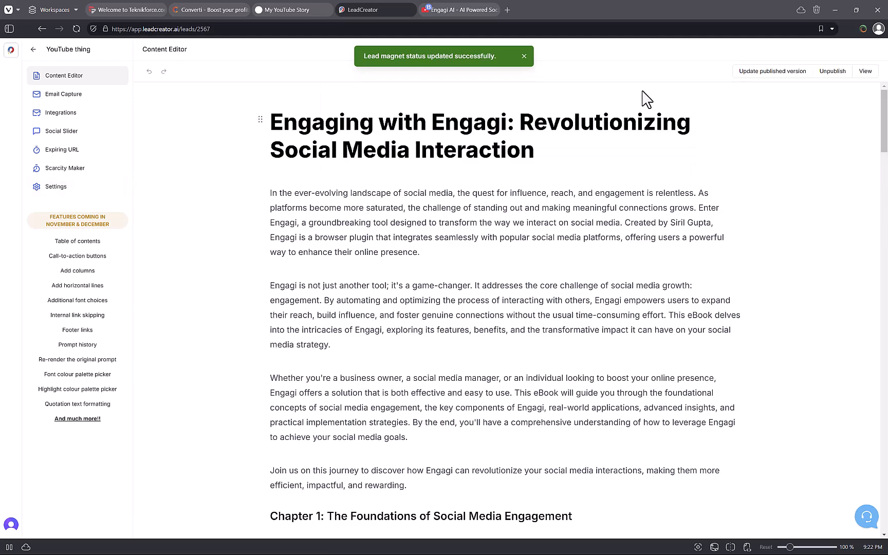
pyautogui.click(82, 193)
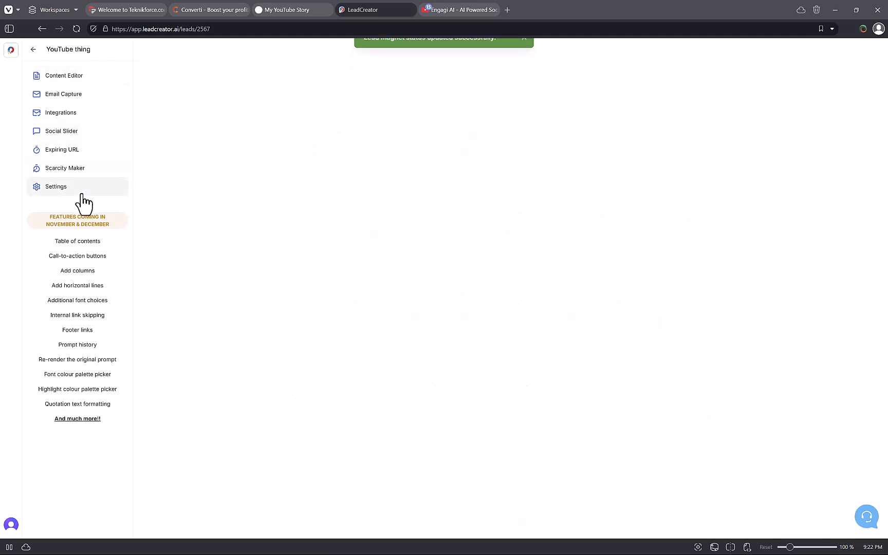
pyautogui.doubleClick(266, 104)
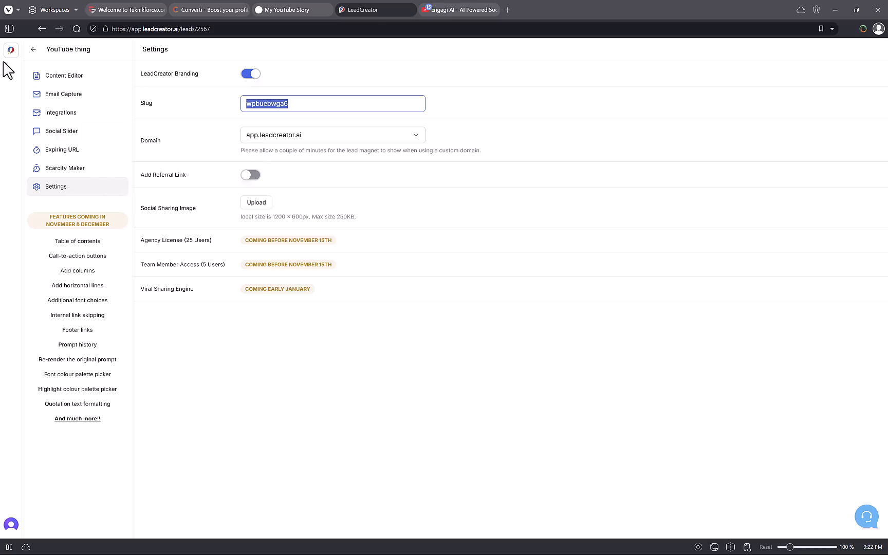
pyautogui.click(154, 28)
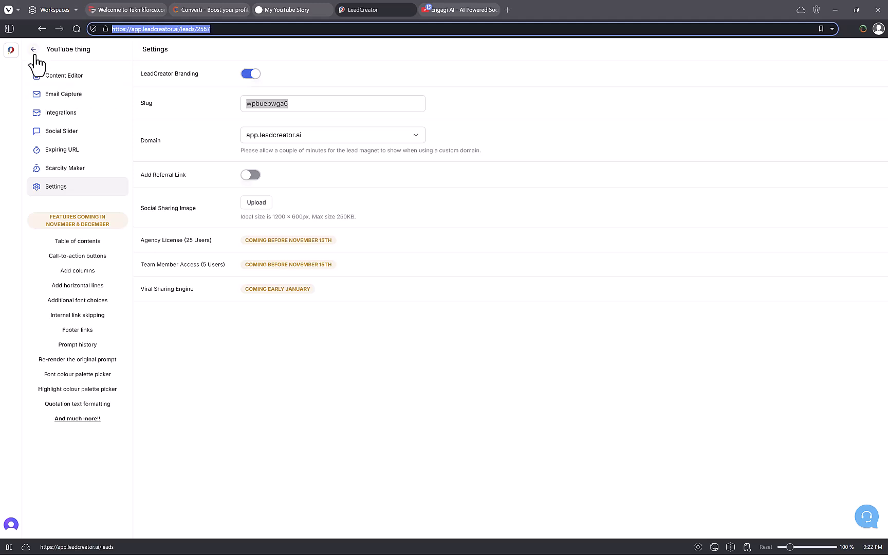
pyautogui.click(285, 142)
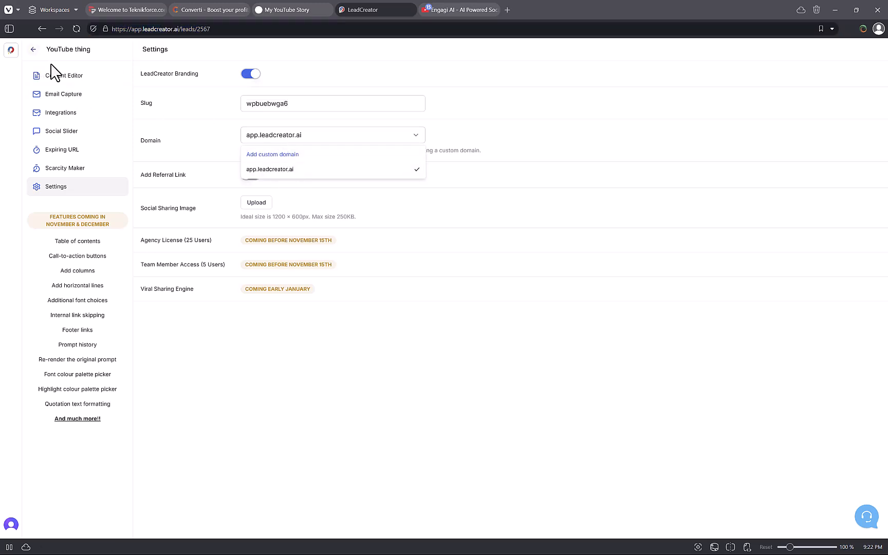
# Step: Copy the YouTube thing link from the lead magnet list and open it in a new browser tab
pyautogui.click(34, 49)
pyautogui.click(36, 51)
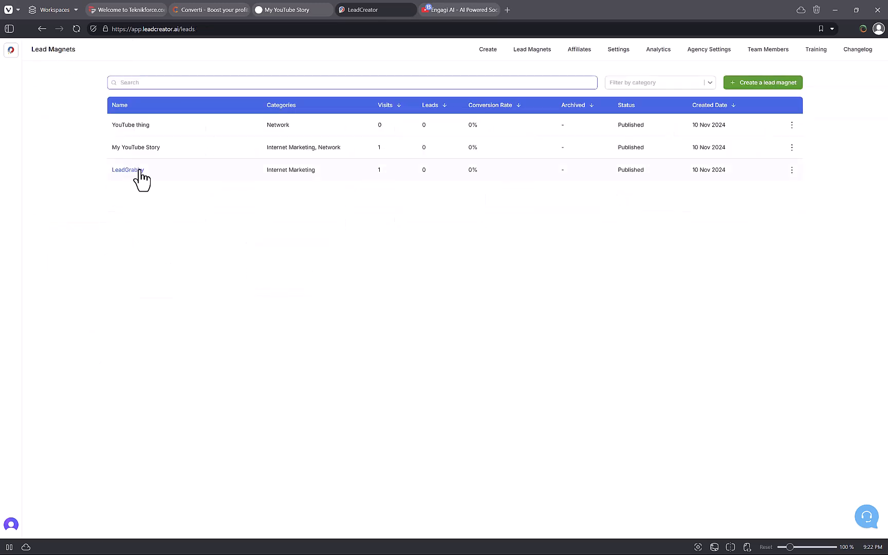
pyautogui.click(792, 126)
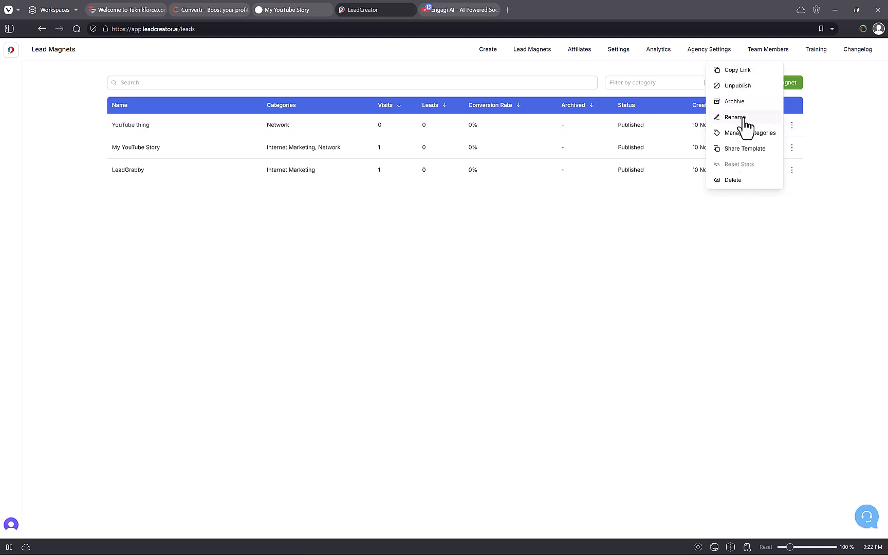
pyautogui.click(744, 76)
pyautogui.hotkey('ctrl', 't')
pyautogui.hotkey('ctrl', 'v')
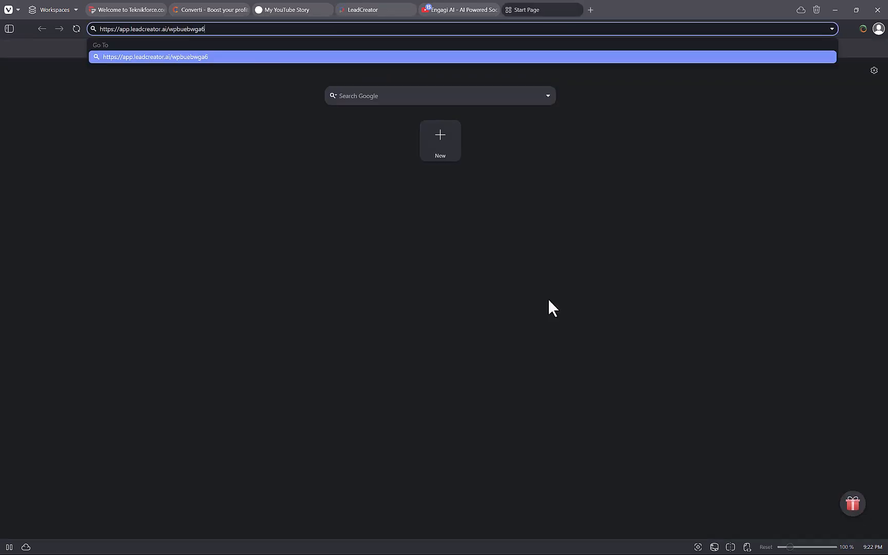
pyautogui.press('Return')
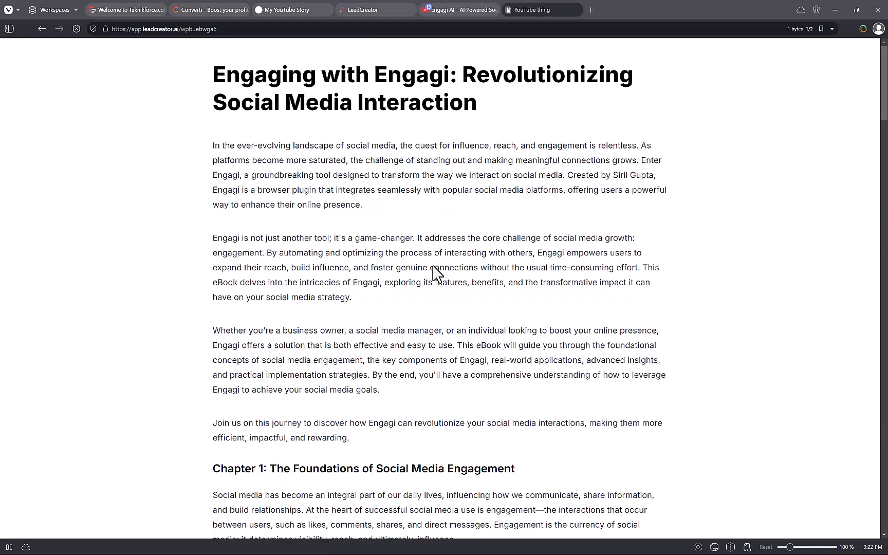
# Step: Look through the published eBook page past Chapter 3 and back up to its title
pyautogui.scroll(-20, 439, 267)
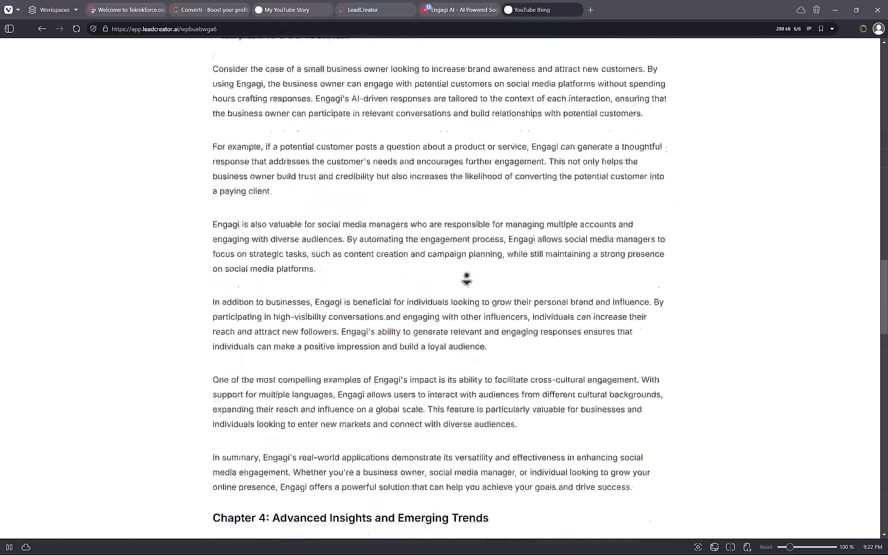
pyautogui.scroll(-5, 467, 280)
pyautogui.scroll(20, 472, 308)
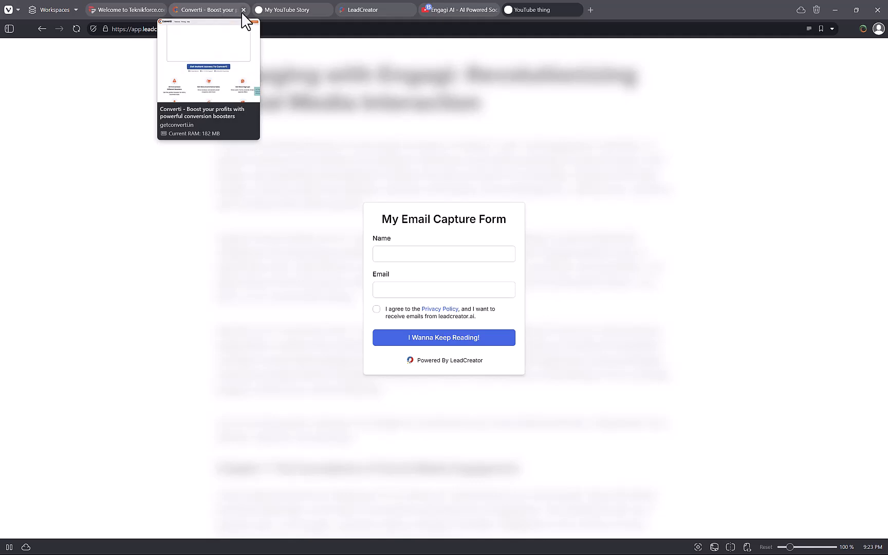
pyautogui.moveTo(267, 14)
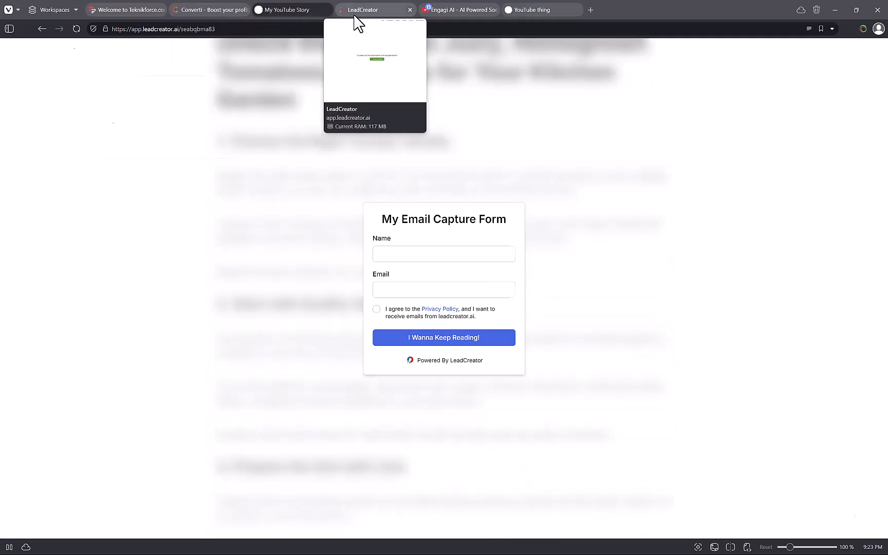
# Step: Return to the LeadCreator lead magnet list and look at the management and sharing options for YouTube thing
pyautogui.click(358, 10)
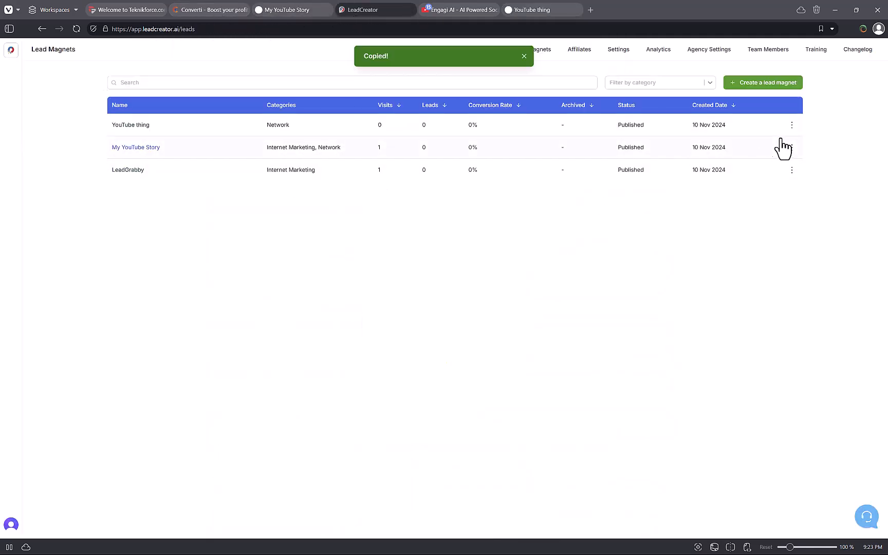
pyautogui.click(792, 125)
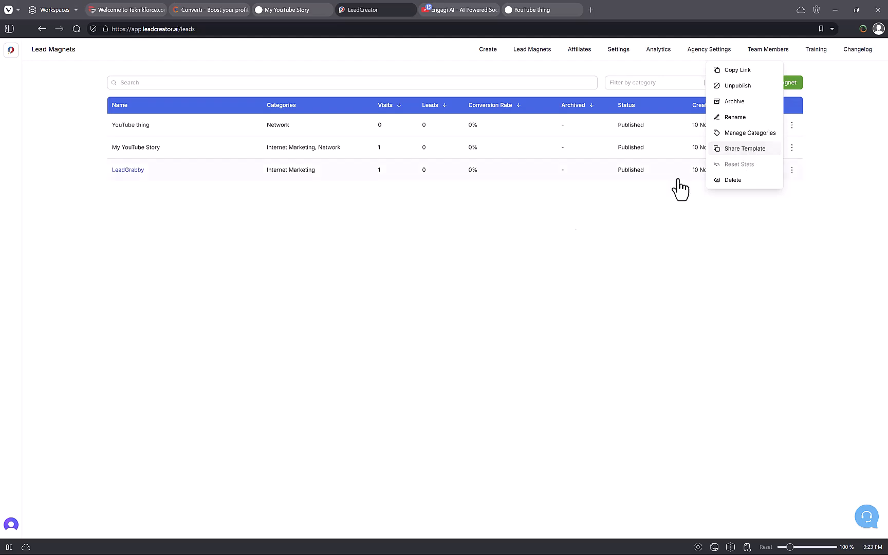
pyautogui.click(737, 153)
# Step: Open the My YouTube Story lead magnet and review its tomato listicle, settings and the domain in its address
pyautogui.click(606, 154)
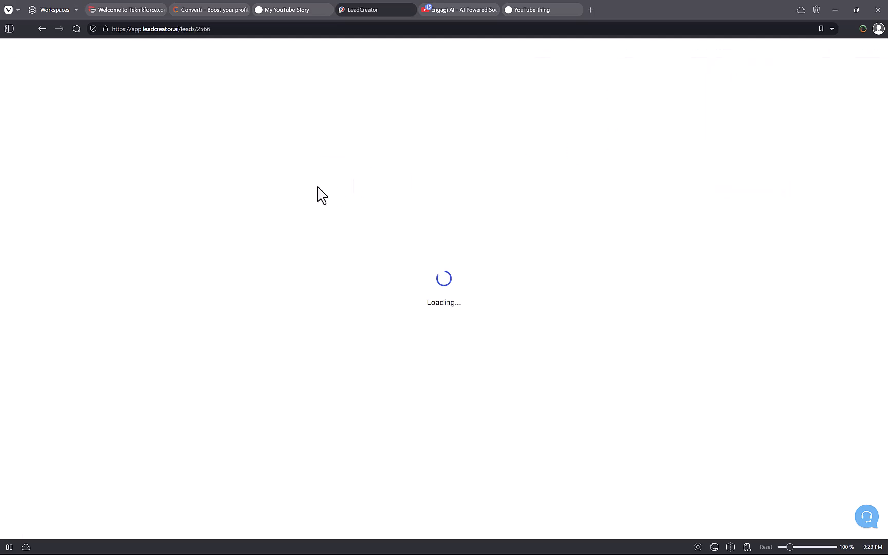
pyautogui.scroll(-10, 357, 208)
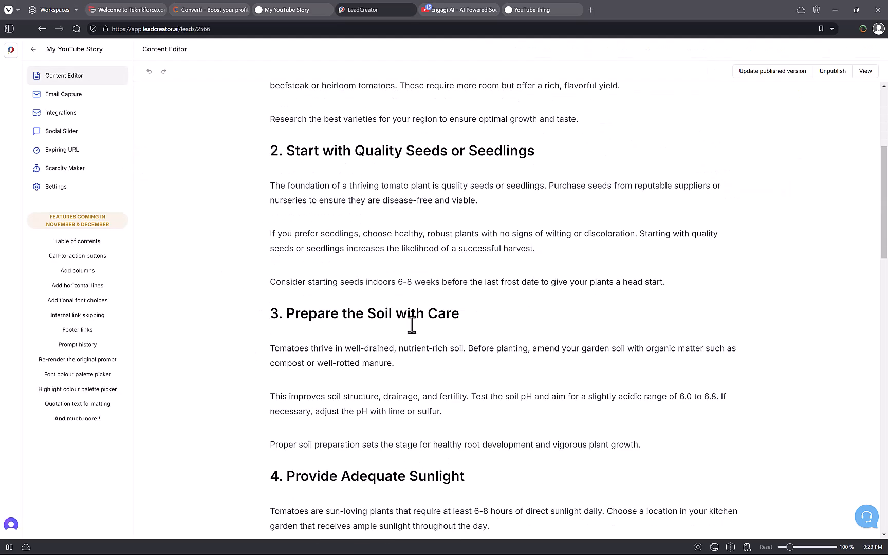
pyautogui.scroll(9, 448, 242)
pyautogui.scroll(1, 474, 215)
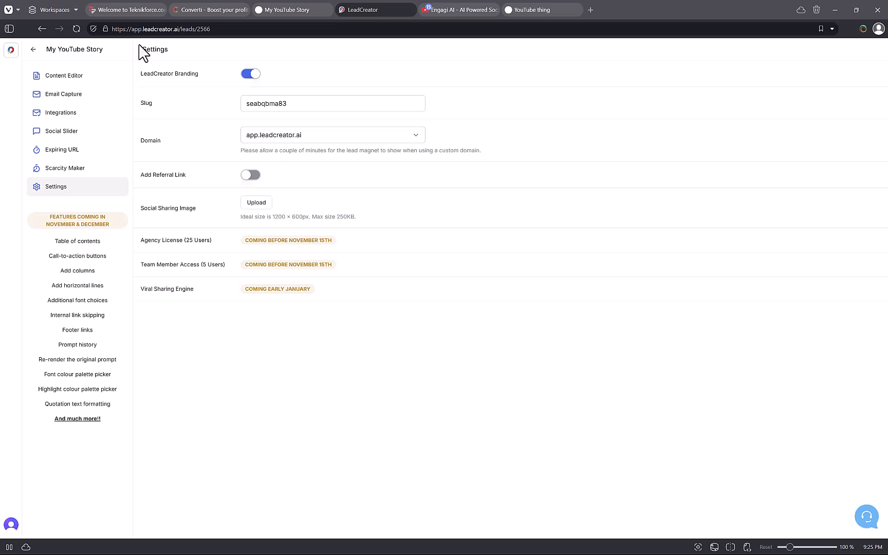
pyautogui.moveTo(147, 27); pyautogui.dragTo(154, 24)
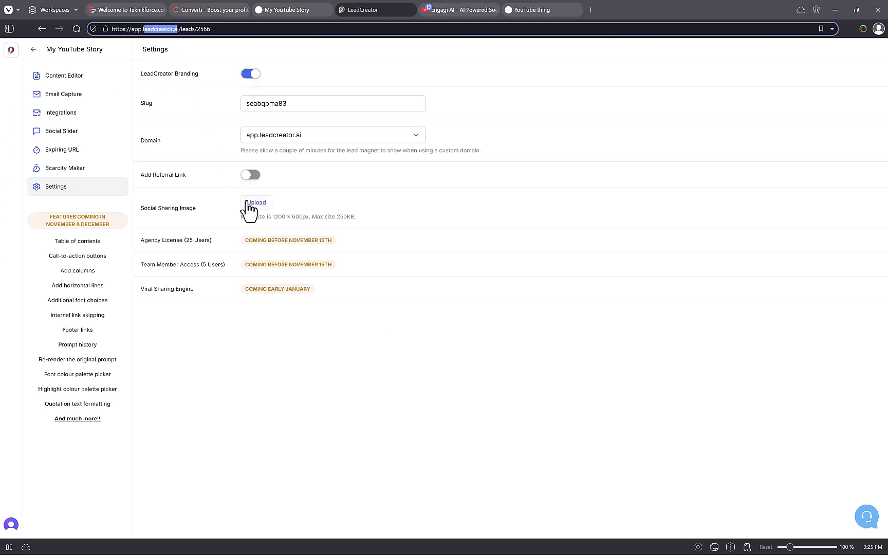
# Step: Go back to the lead magnet list, copy the YouTube thing link again and open it in another browser tab
pyautogui.click(63, 55)
pyautogui.click(33, 50)
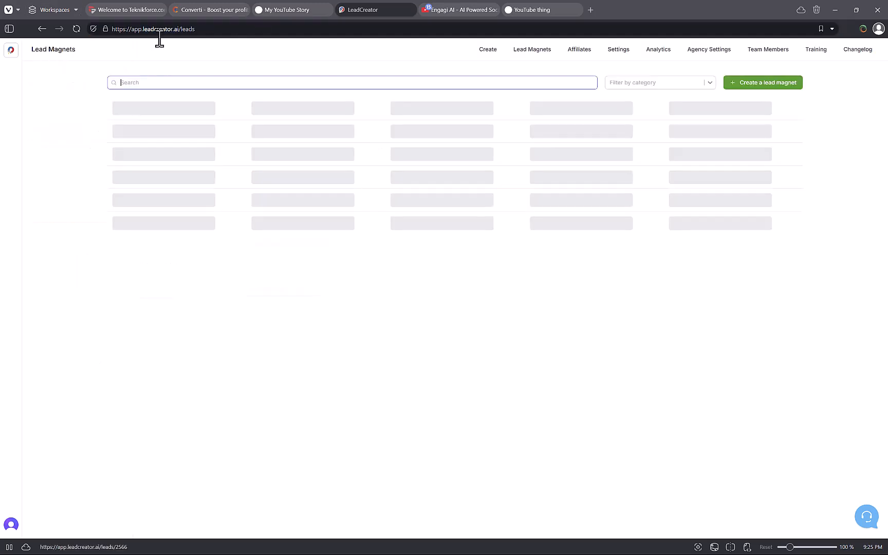
pyautogui.click(627, 286)
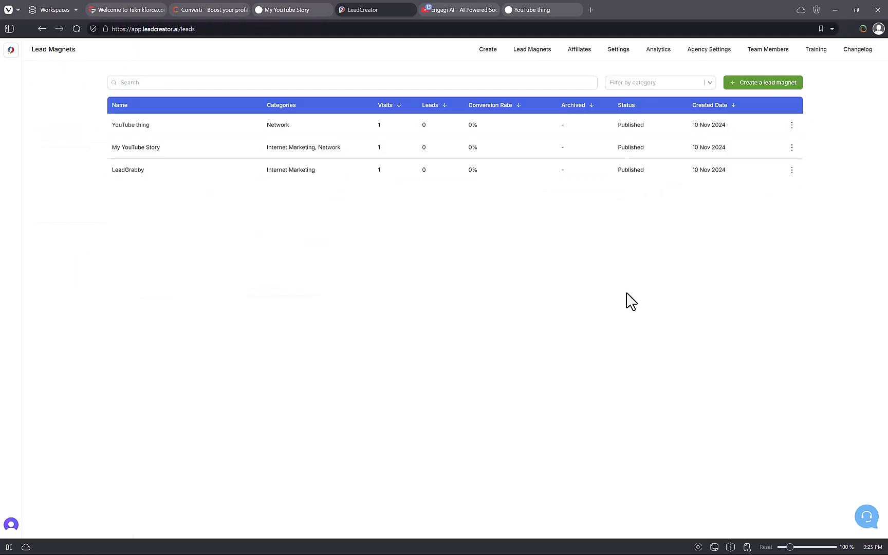
pyautogui.click(792, 125)
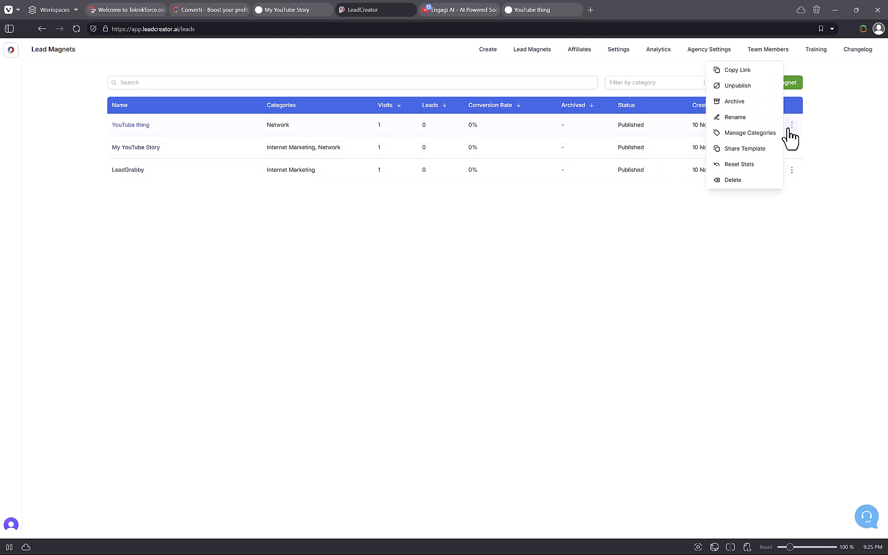
pyautogui.click(729, 71)
pyautogui.hotkey('ctrl', 't')
pyautogui.hotkey('ctrl', 'v')
pyautogui.press('Return')
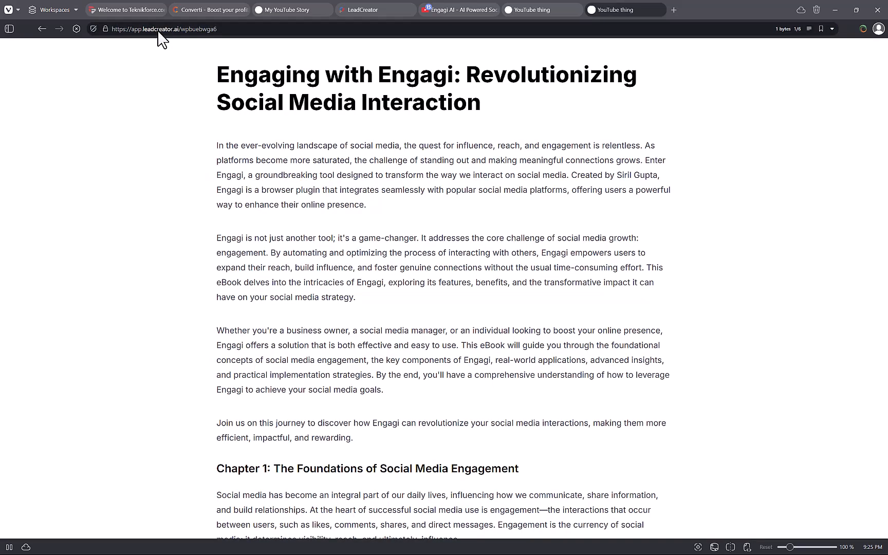
# Step: Examine the domain in the published eBook's web address and compare it with the other open copy
pyautogui.moveTo(158, 29); pyautogui.dragTo(187, 29)
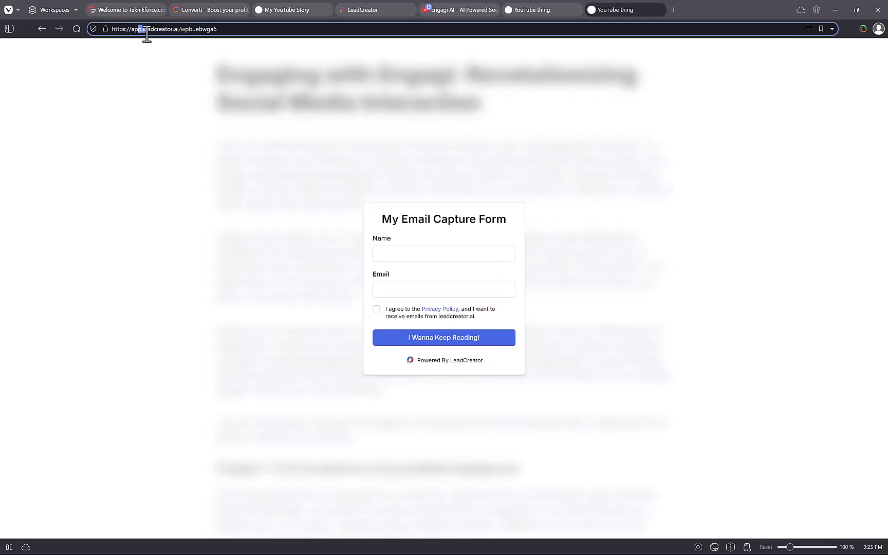
pyautogui.click(183, 29)
pyautogui.doubleClick(195, 30)
pyautogui.click(546, 6)
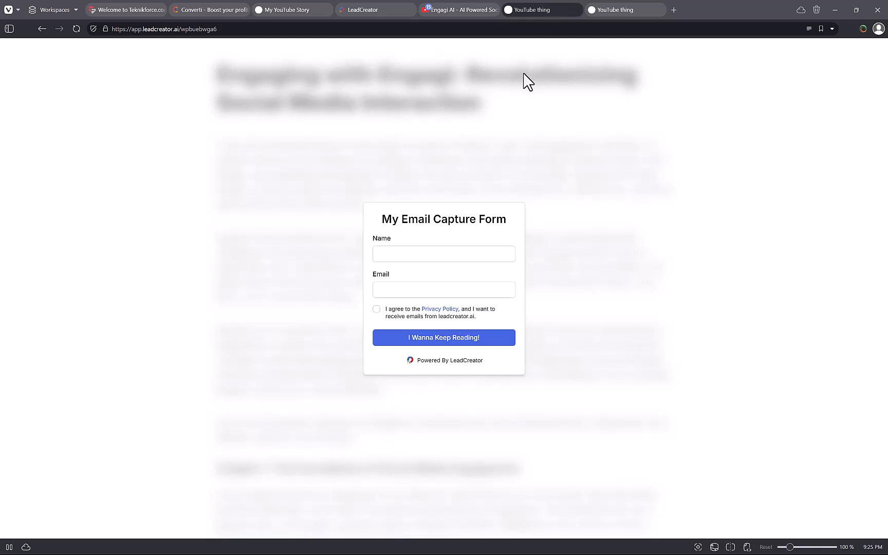
# Step: Return to the LeadCreator list and open the settings of the LeadGrabby lead magnet
pyautogui.click(399, 13)
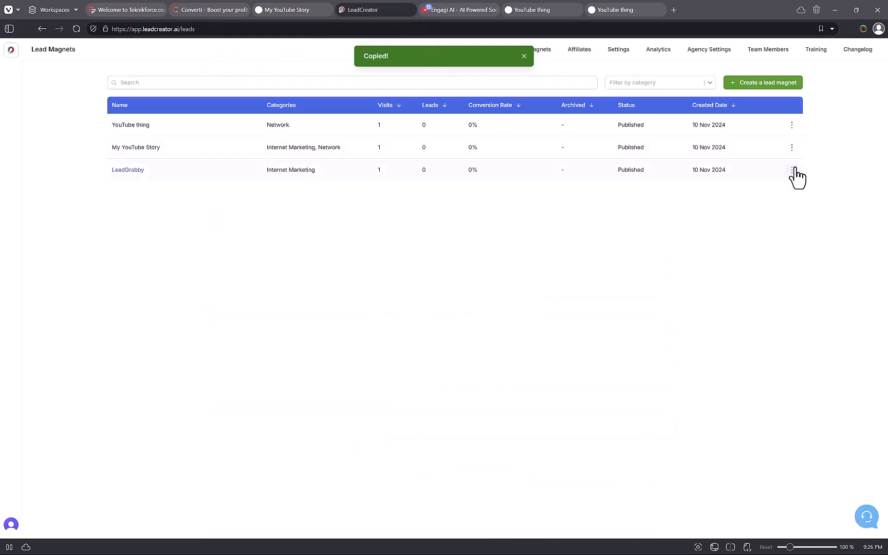
pyautogui.click(791, 125)
pyautogui.click(553, 147)
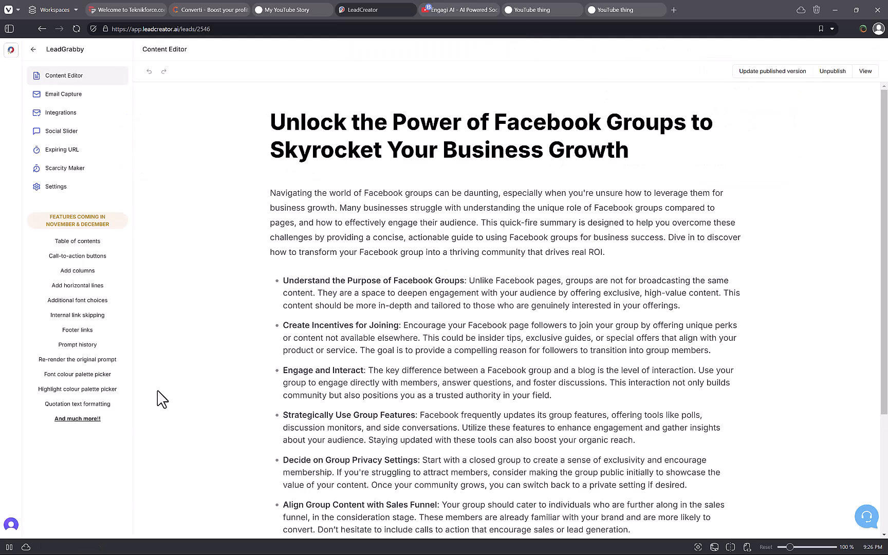
pyautogui.click(67, 194)
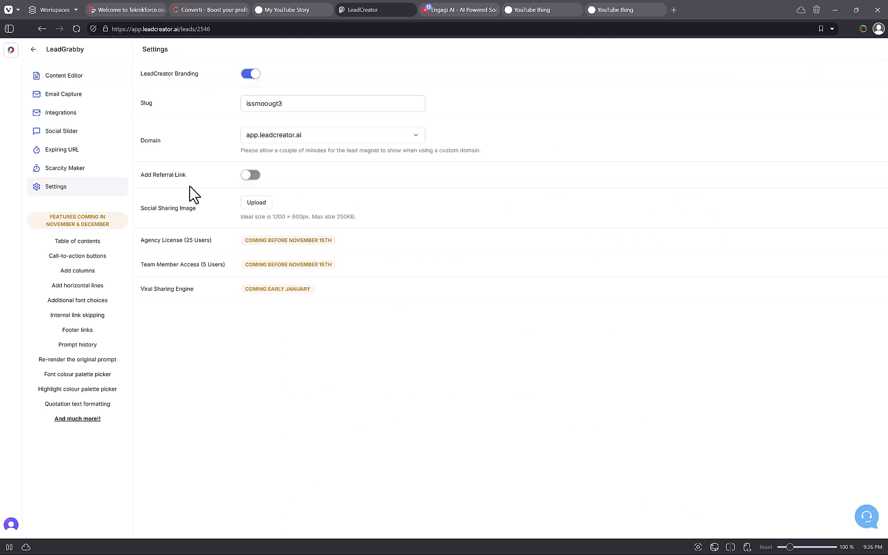
# Step: Add mytomatoes.com as a custom domain from LeadGrabby's domain setting and save it
pyautogui.click(308, 139)
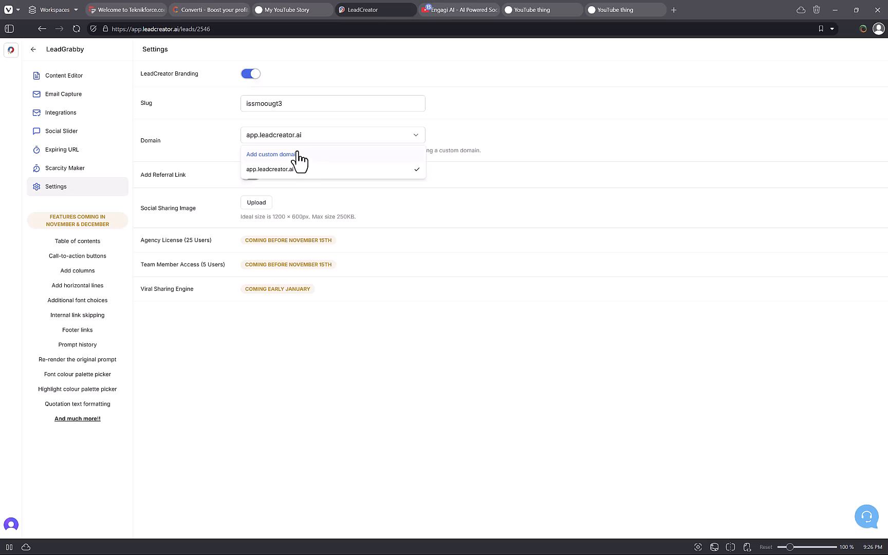
pyautogui.click(303, 156)
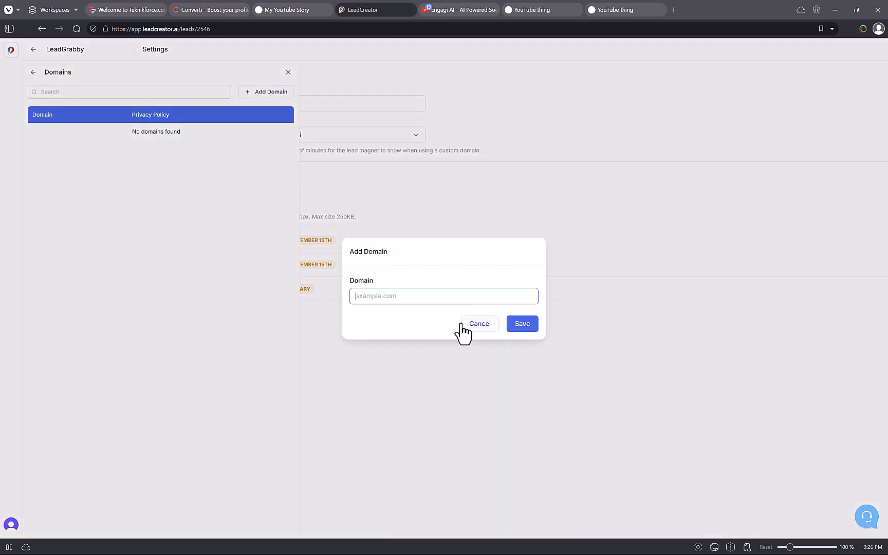
pyautogui.write('mytomatoes.com')
pyautogui.hotkey('ctrl', 'a')
pyautogui.click(516, 325)
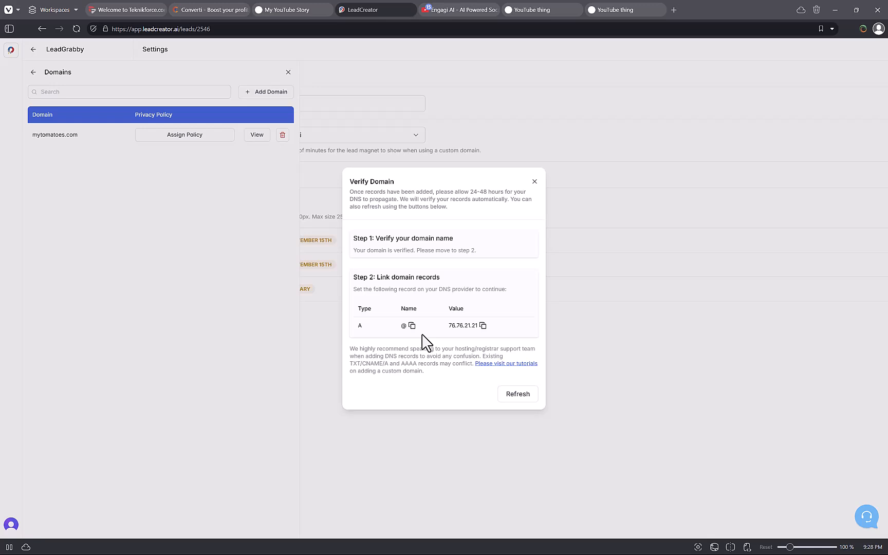
# Step: Switch to the Teknikforce website, dismiss the newsletter sign-up and browse its product categories and footer
pyautogui.click(126, 9)
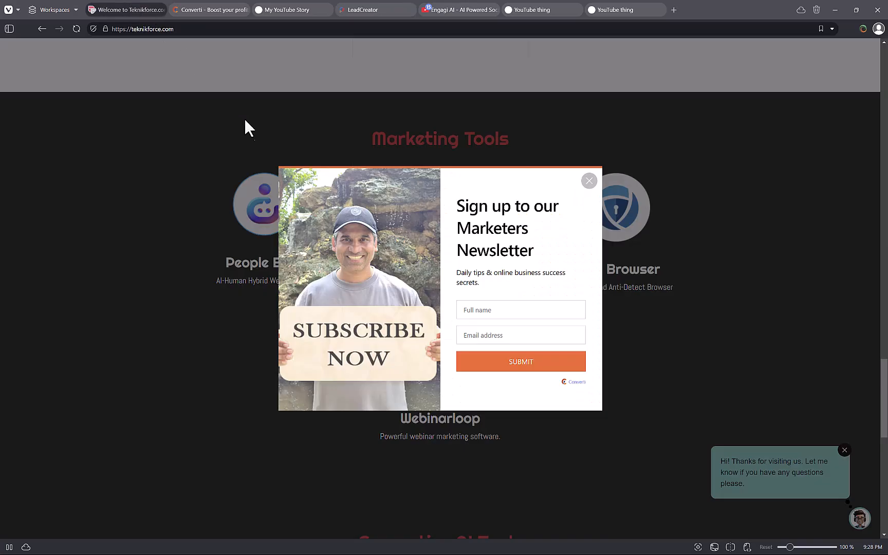
pyautogui.click(589, 181)
pyautogui.scroll(-10, 601, 165)
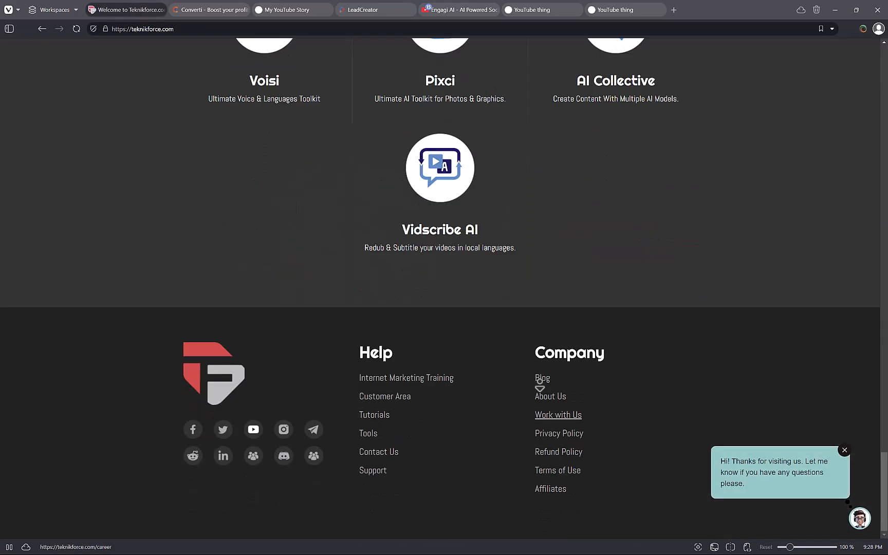
pyautogui.scroll(10, 718, 350)
pyautogui.scroll(15, 717, 351)
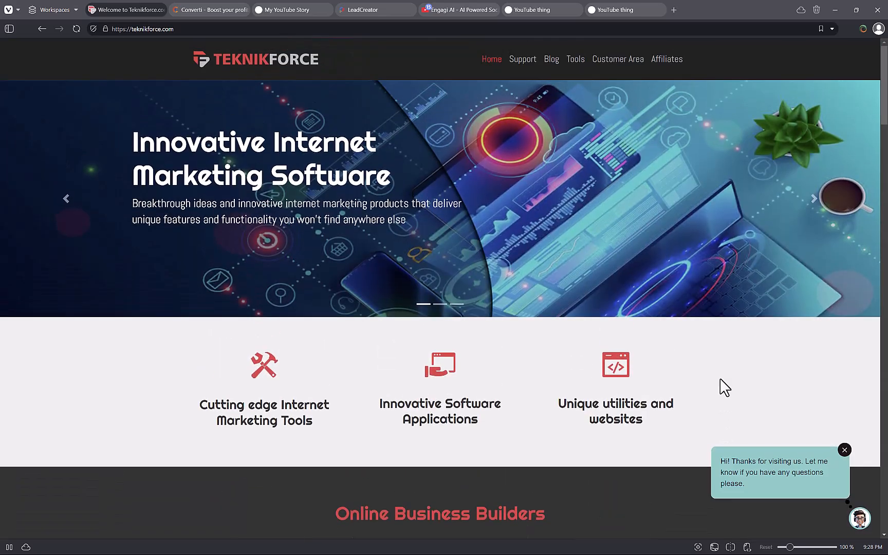
pyautogui.scroll(-15, 722, 385)
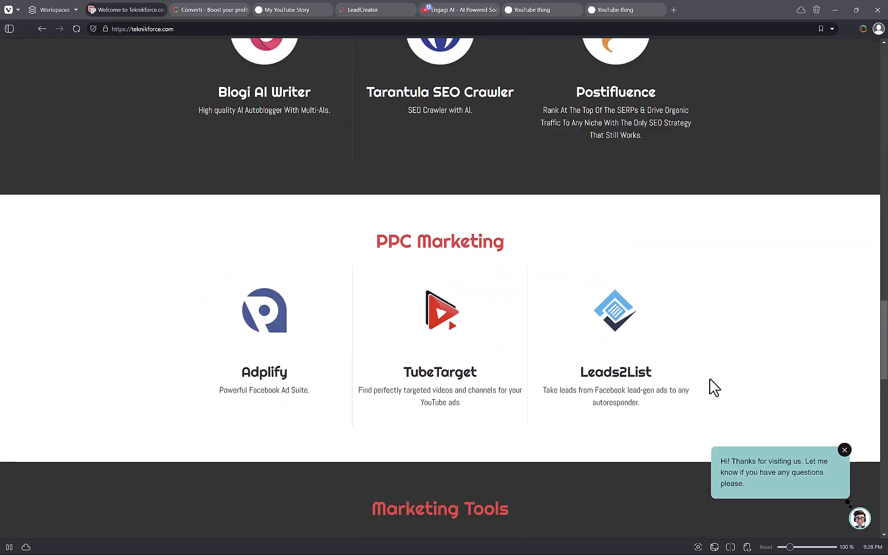
pyautogui.scroll(-10, 715, 388)
pyautogui.scroll(10, 593, 397)
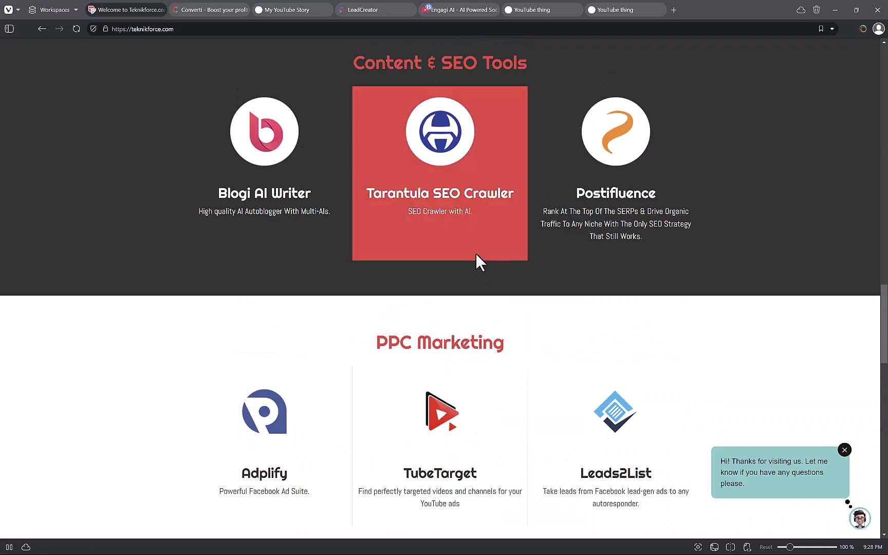
pyautogui.scroll(1, 477, 255)
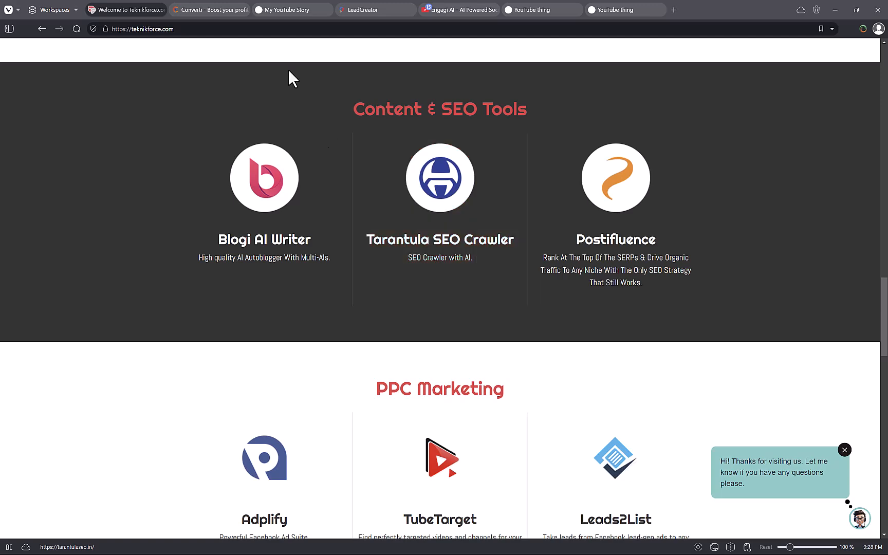
pyautogui.scroll(10, 389, 222)
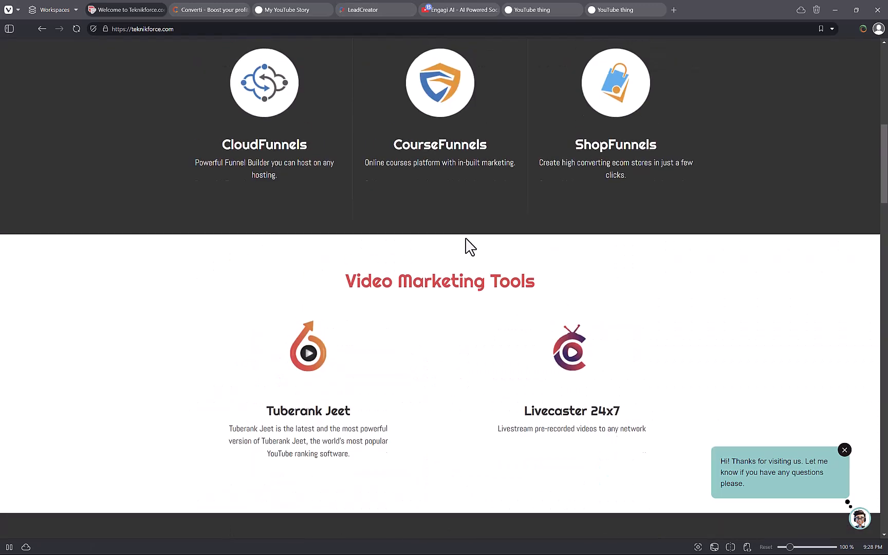
pyautogui.scroll(8, 469, 247)
pyautogui.moveTo(619, 7)
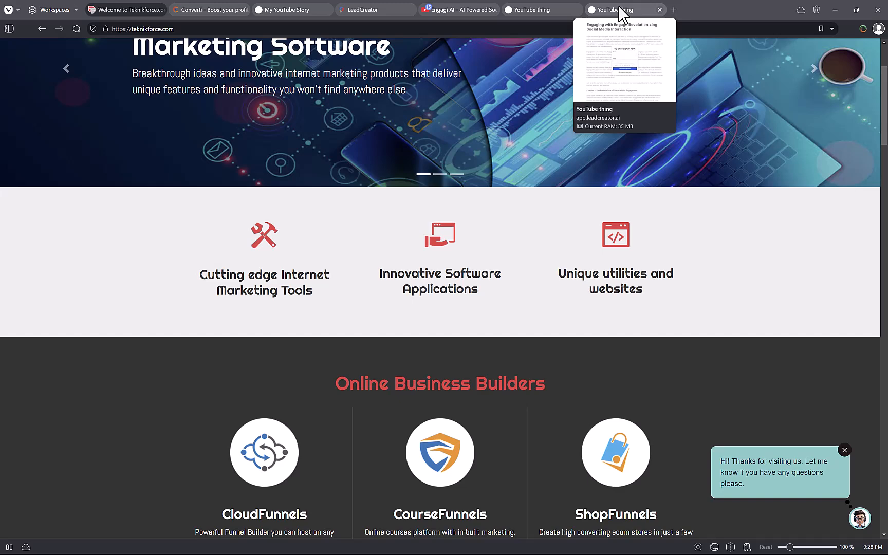